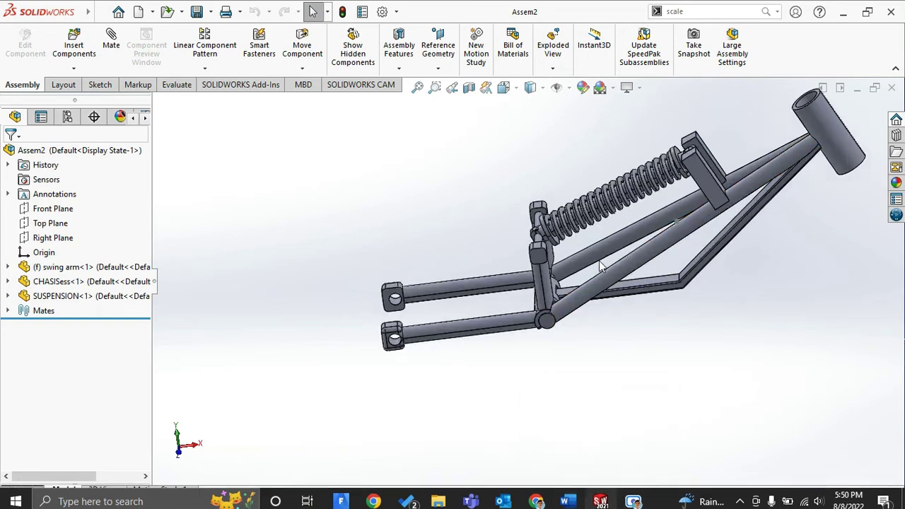
Open the CHASISess component of the assembly in its own part window, declining feature recognition
scroll(600, 265, "up", 2)
scroll(705, 220, "down", 2)
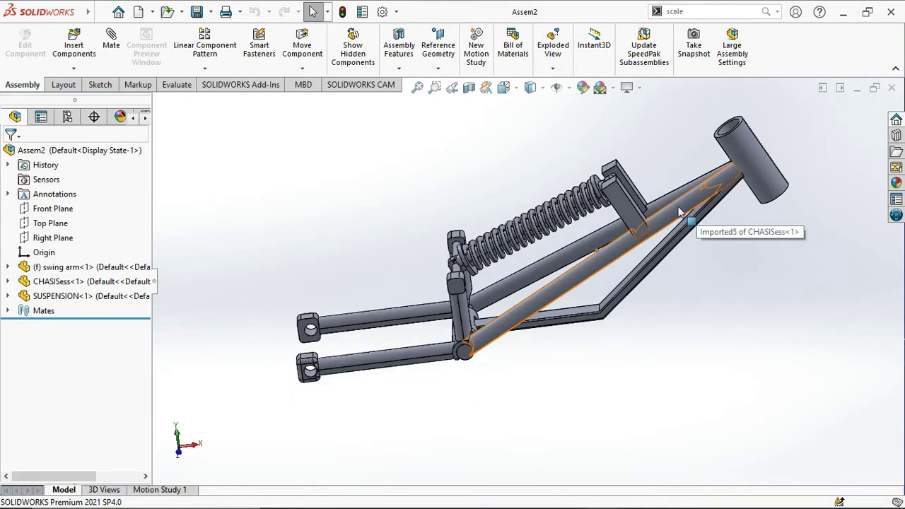
left_click(679, 212)
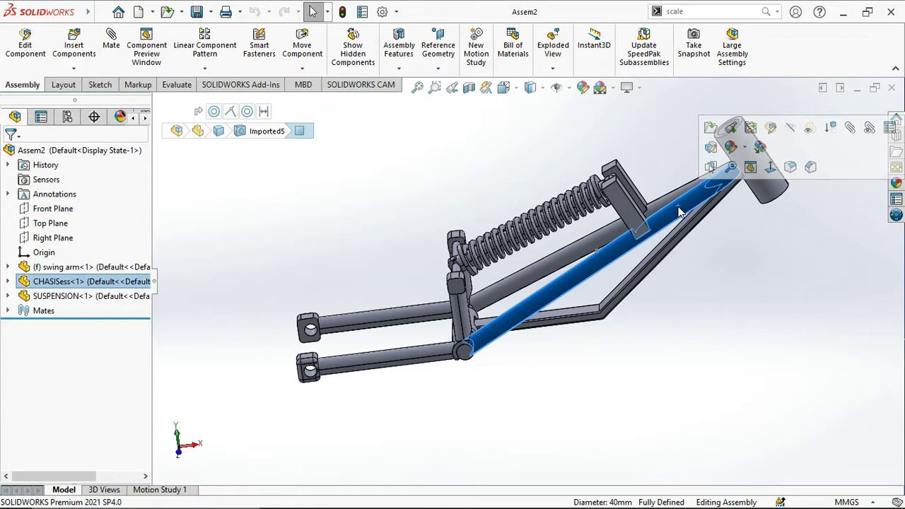
right_click(679, 212)
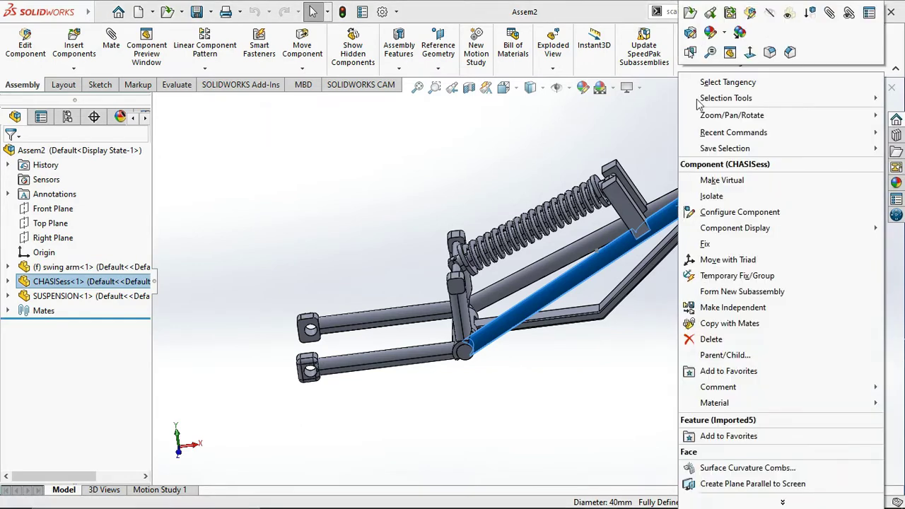
left_click(689, 11)
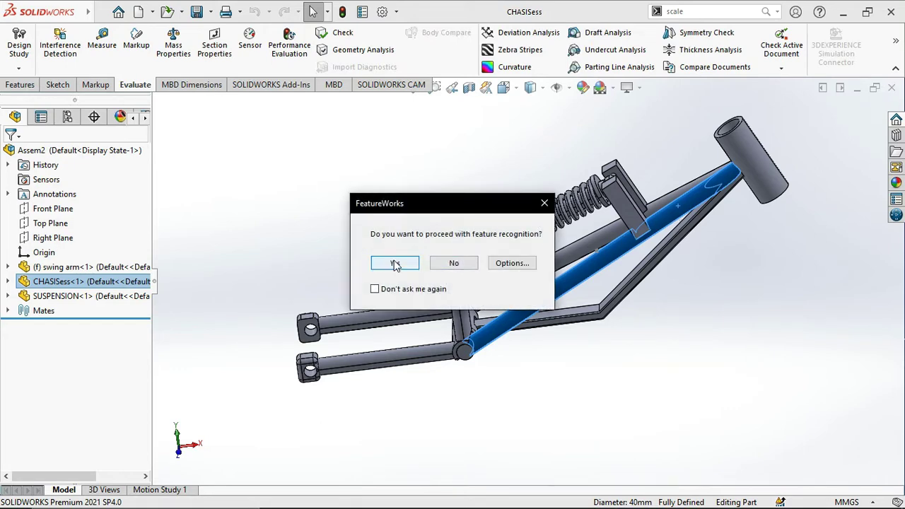
left_click(456, 263)
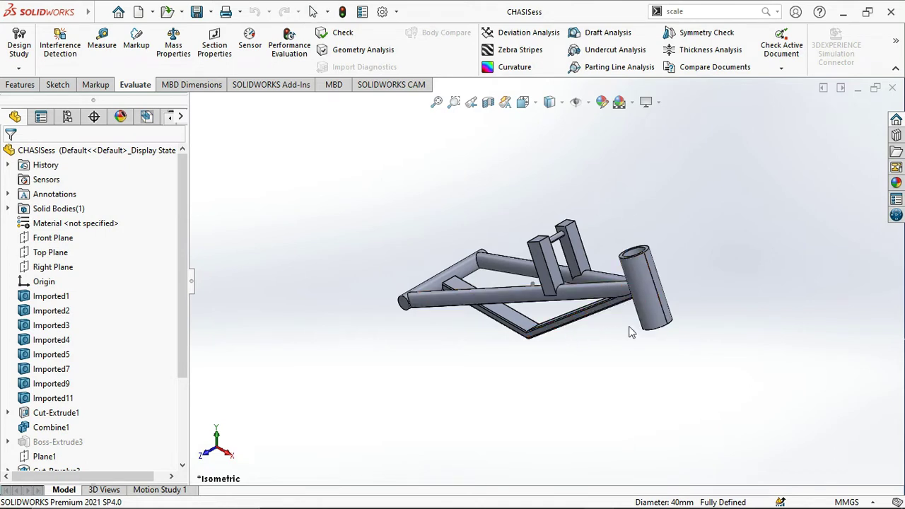
Load the Simulation add-in and open the existing Frequency 1 study of the chassis
middle_click_drag(632, 329, 657, 318)
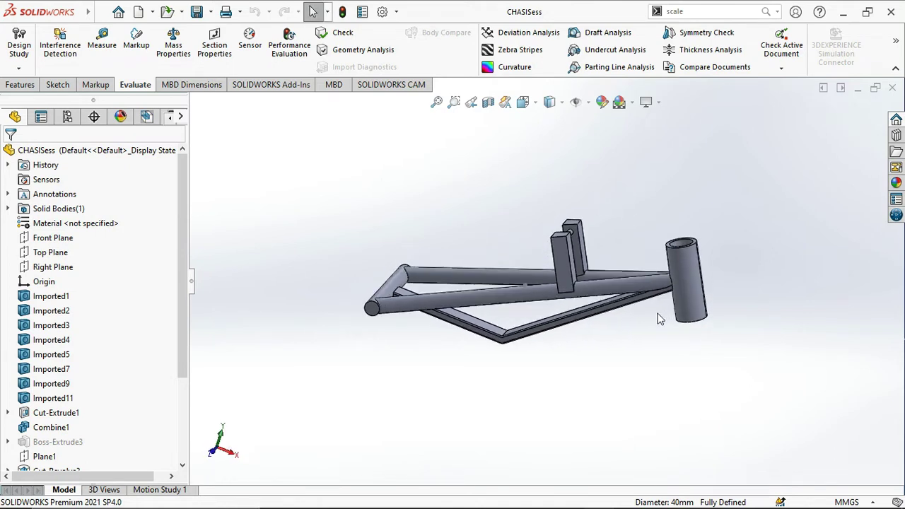
left_click(278, 85)
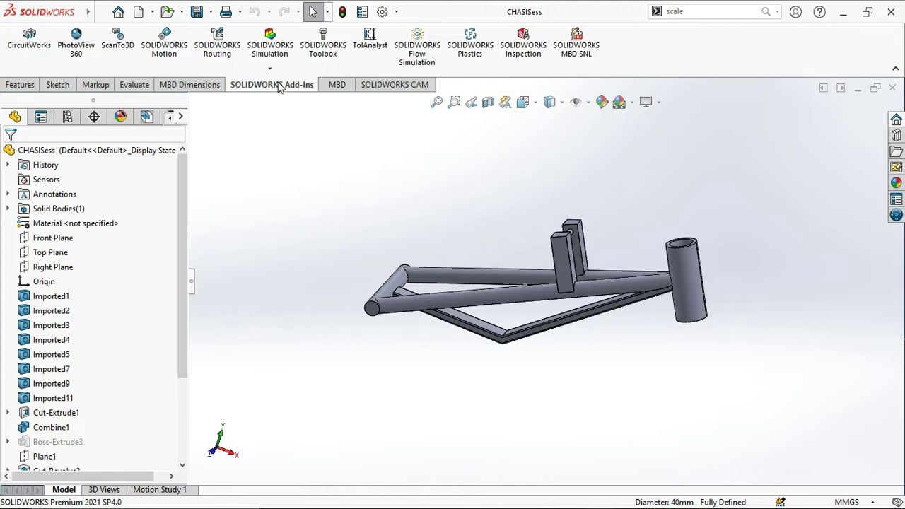
left_click(281, 49)
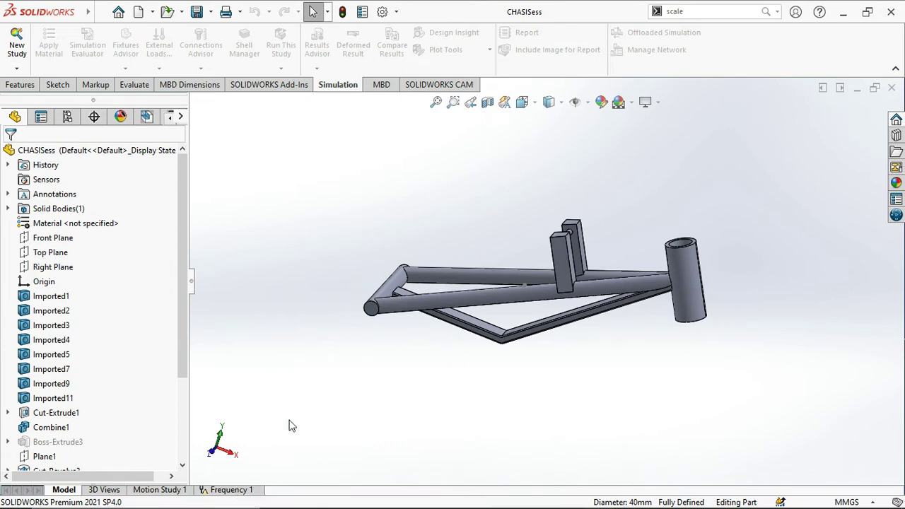
left_click(225, 489)
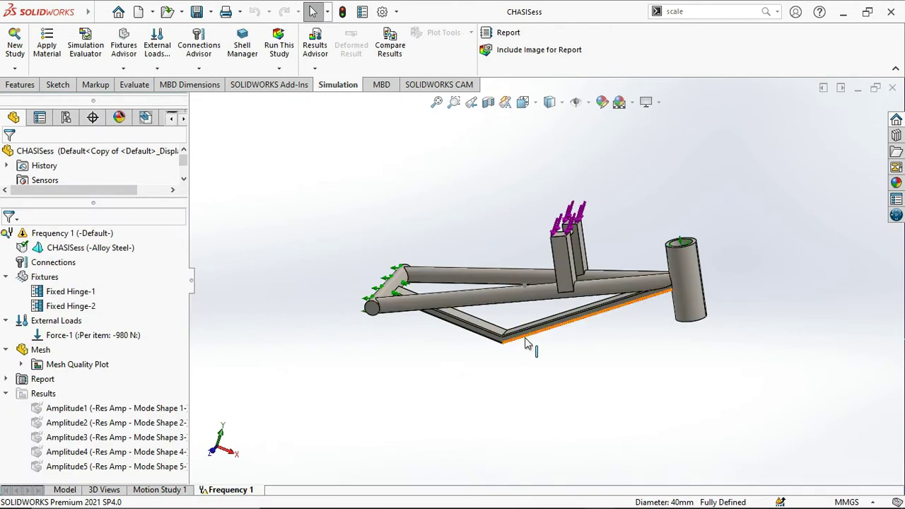
middle_click_drag(552, 312, 587, 263)
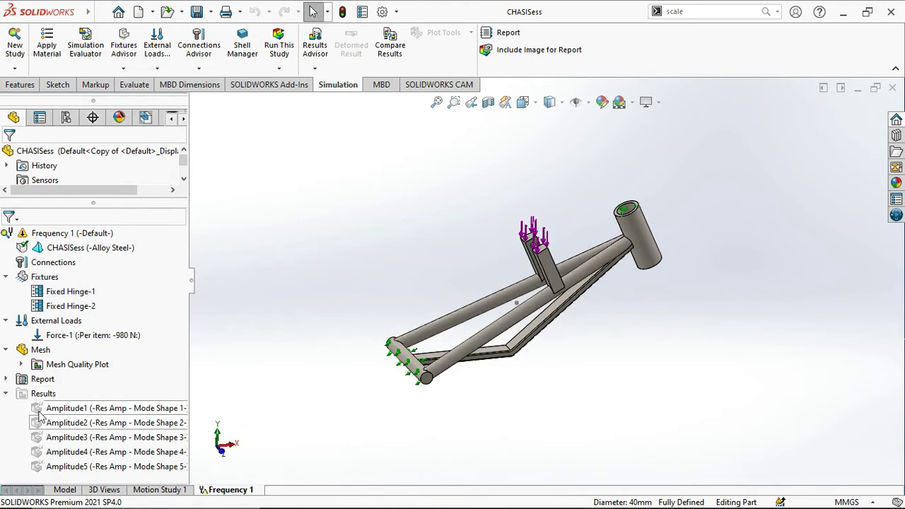
scroll(102, 182, "down", 3)
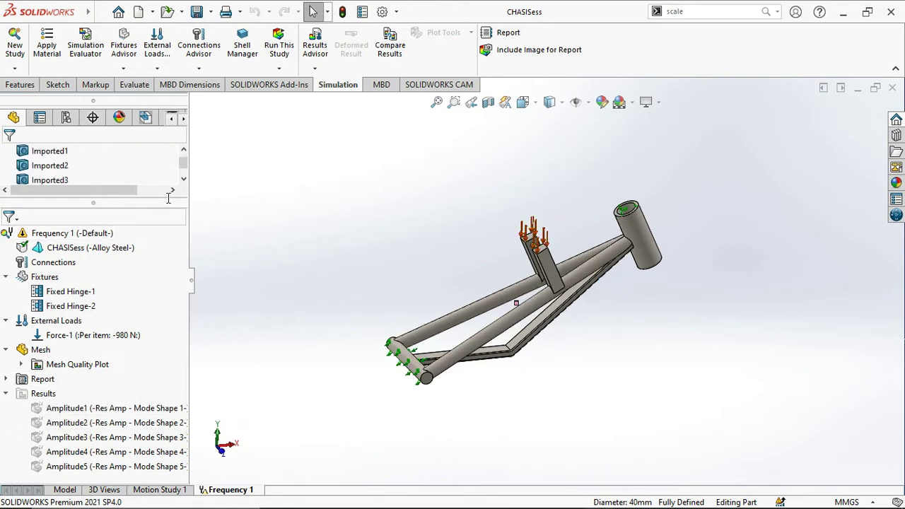
Create a new Frequency study named Modal Analysis
left_click(15, 68)
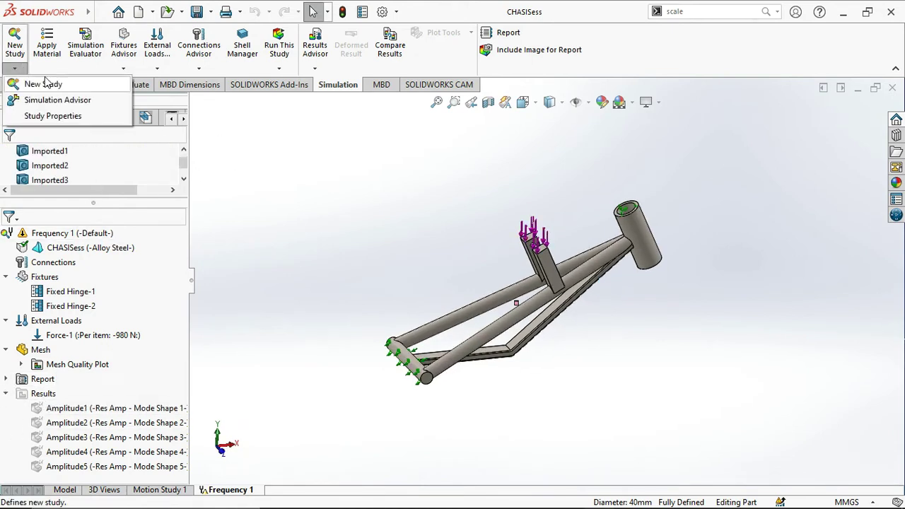
left_click(41, 81)
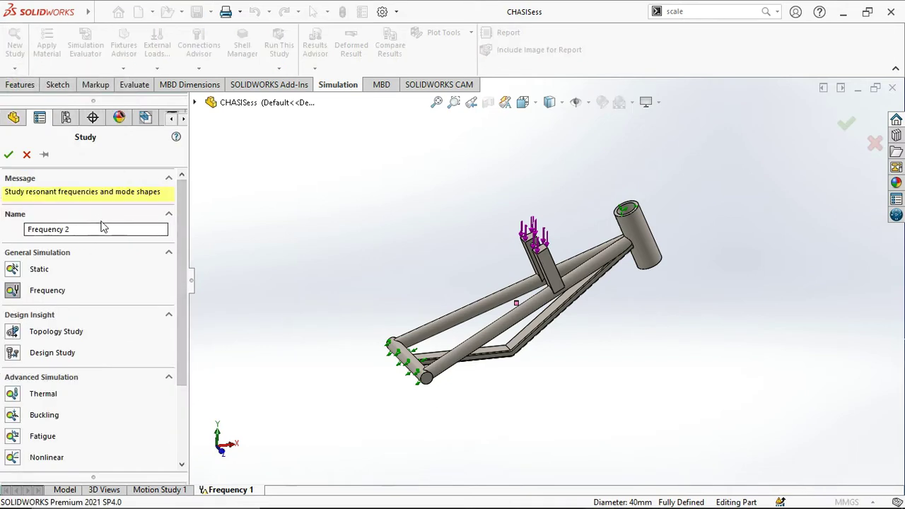
left_click_drag(100, 225, 2, 228)
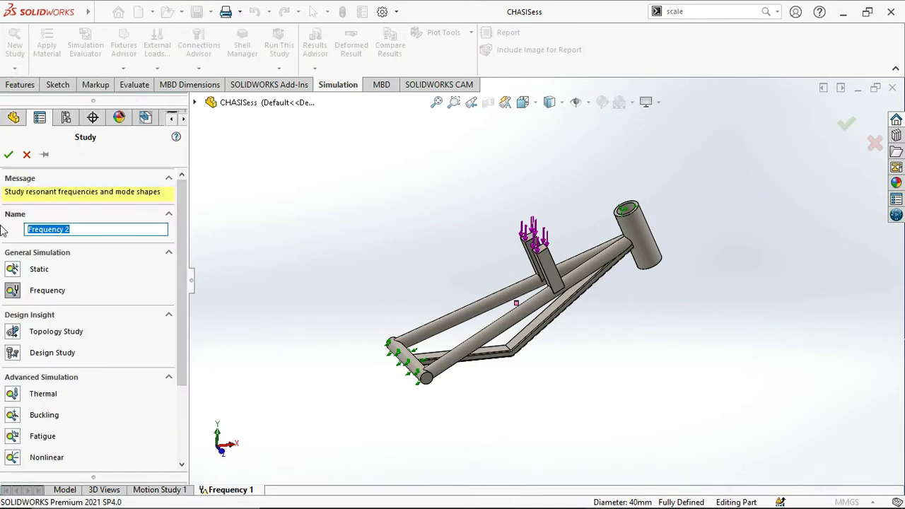
type("Modal Analysis")
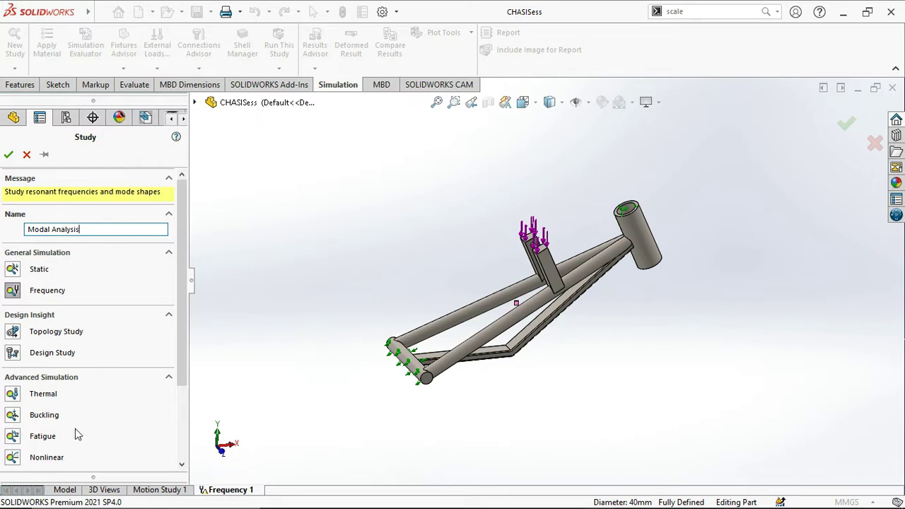
scroll(62, 450, "down", 4)
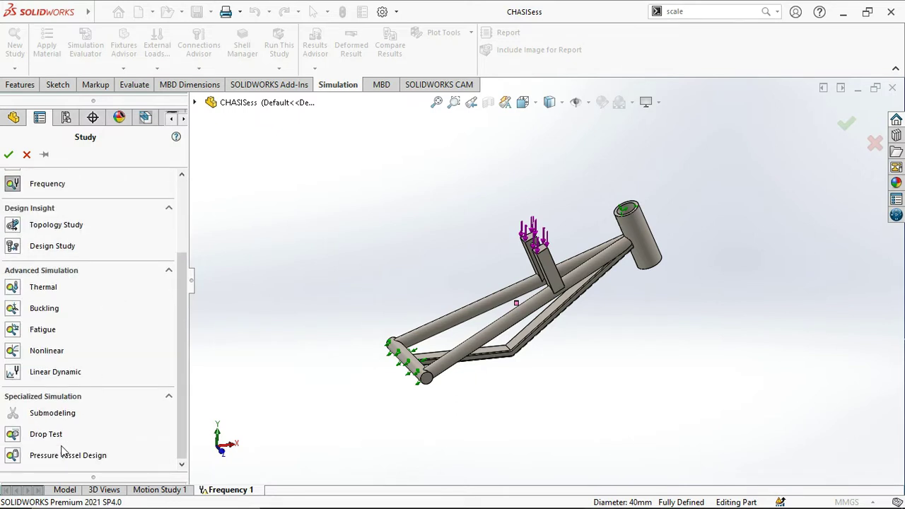
scroll(81, 340, "up", 4)
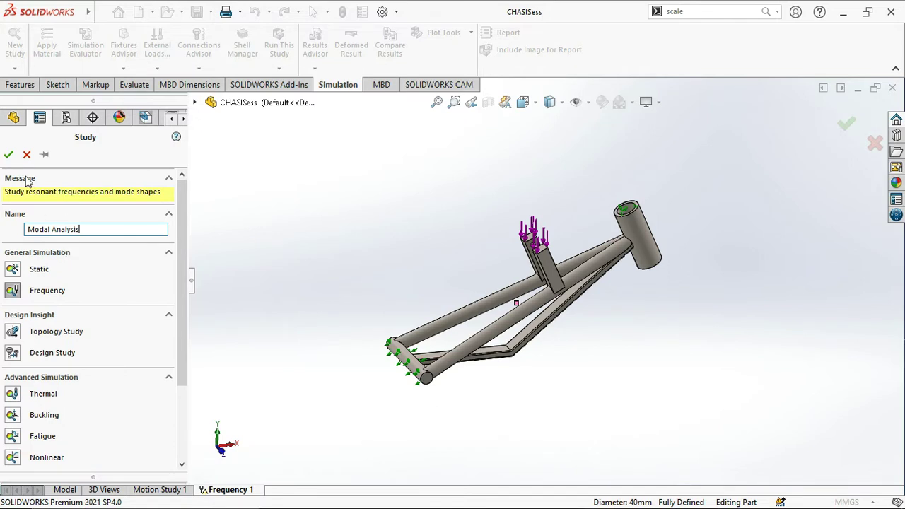
left_click(8, 156)
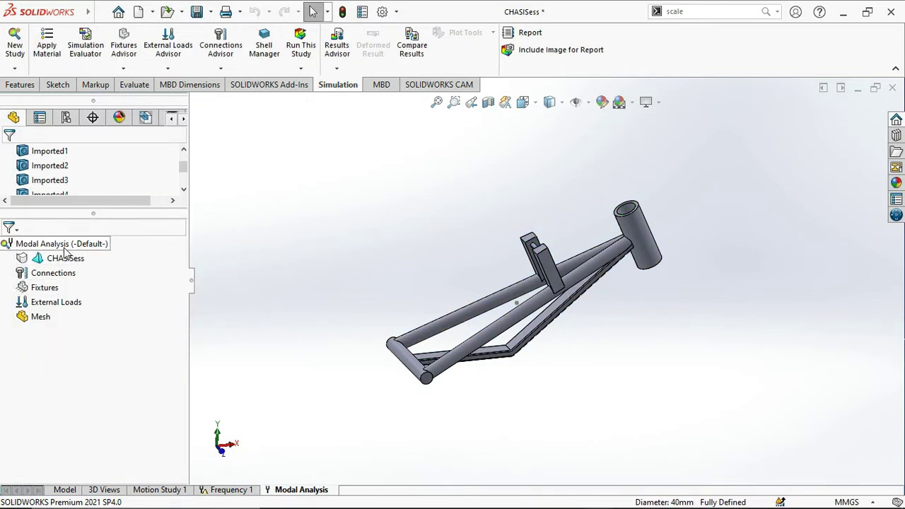
Apply the Alloy Steel material to the CHASISess body in the Modal Analysis study
right_click(65, 257)
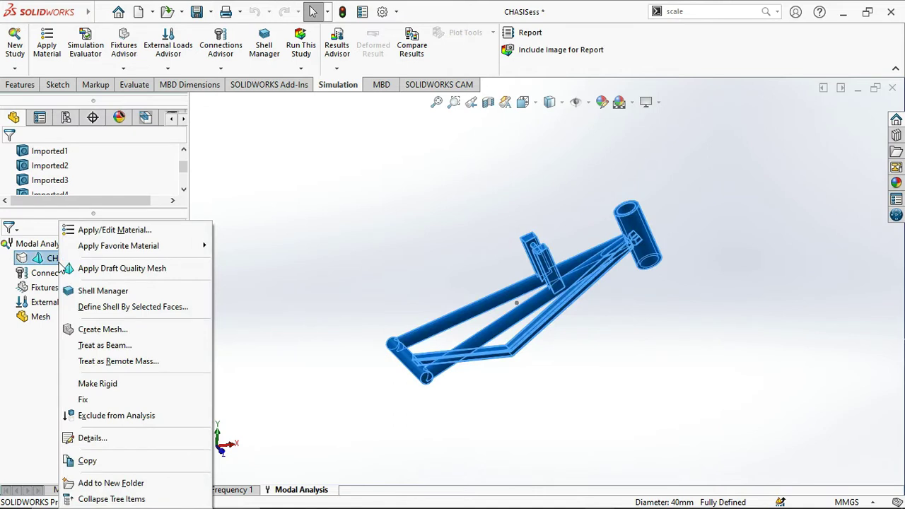
left_click(126, 230)
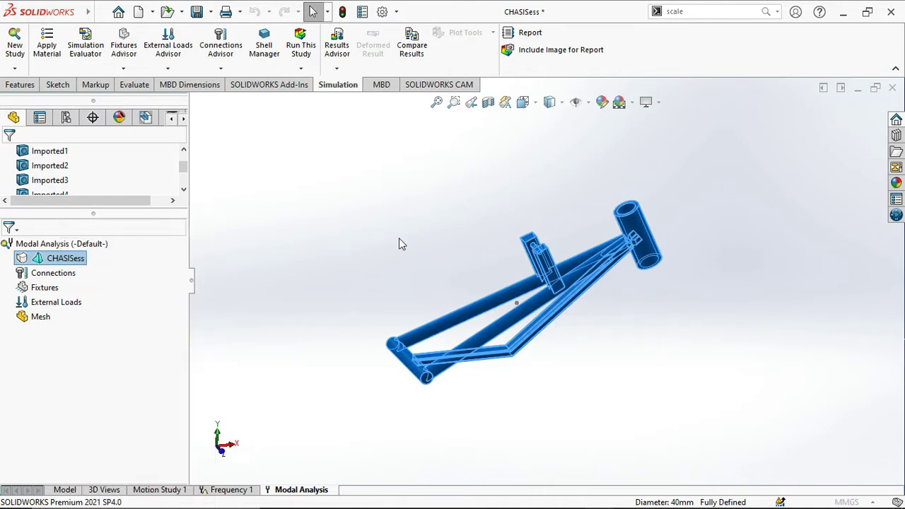
scroll(99, 90, "up", 1)
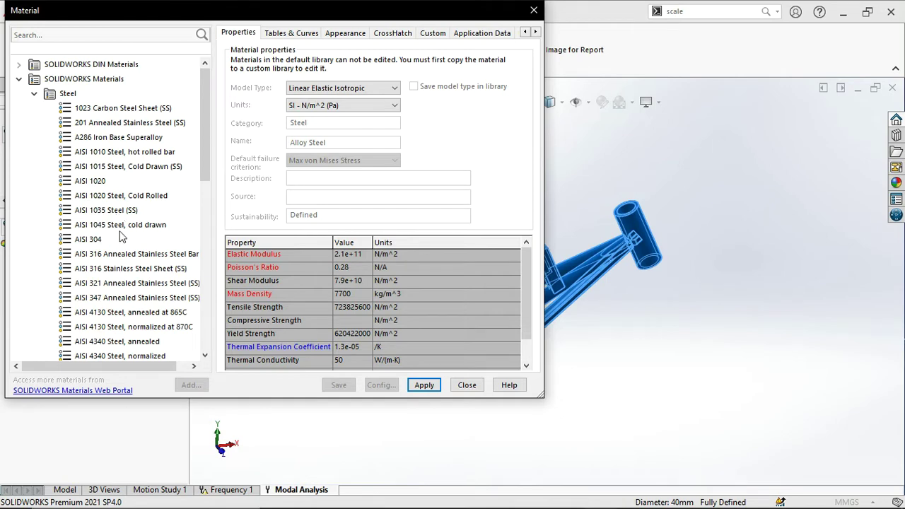
scroll(121, 238, "down", 3)
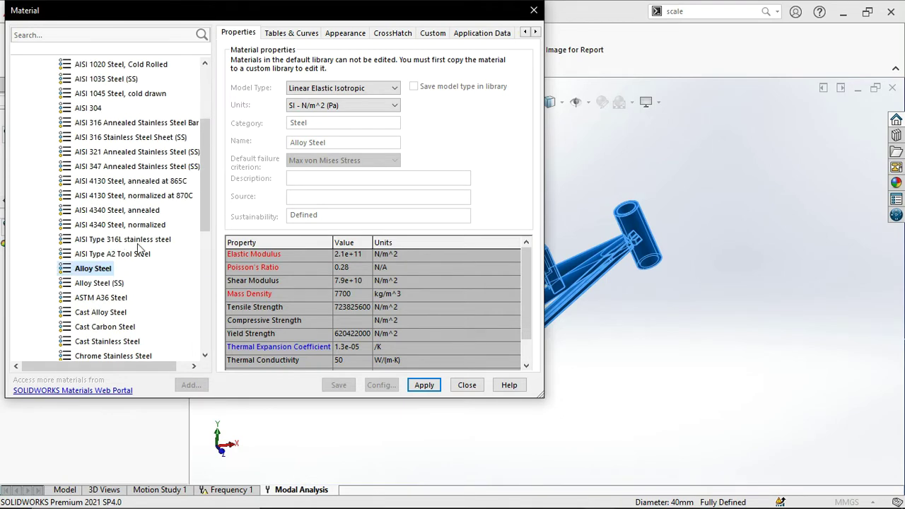
left_click(426, 386)
left_click(468, 386)
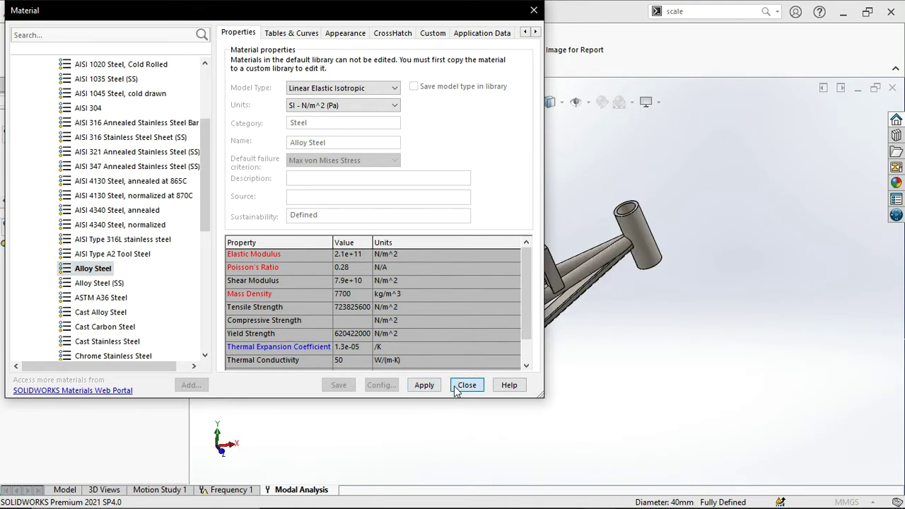
right_click(39, 274)
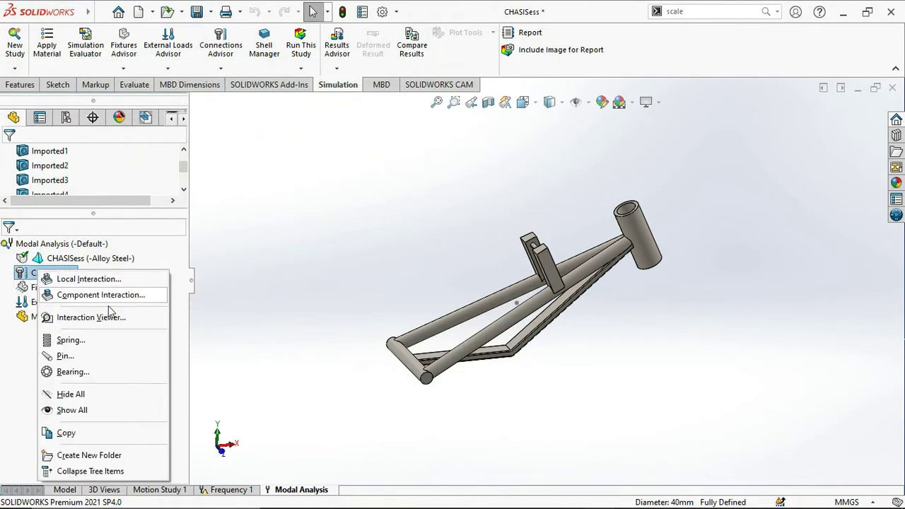
left_click(8, 360)
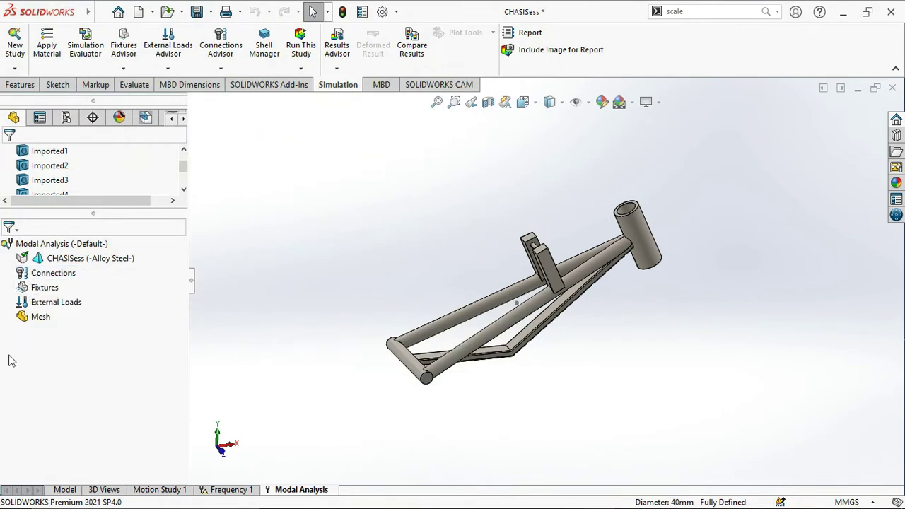
Apply a Fixed Geometry fixture to the head tube's inner cylindrical face and the rear cross tube's outer cylindrical face
left_click(51, 288)
right_click(54, 290)
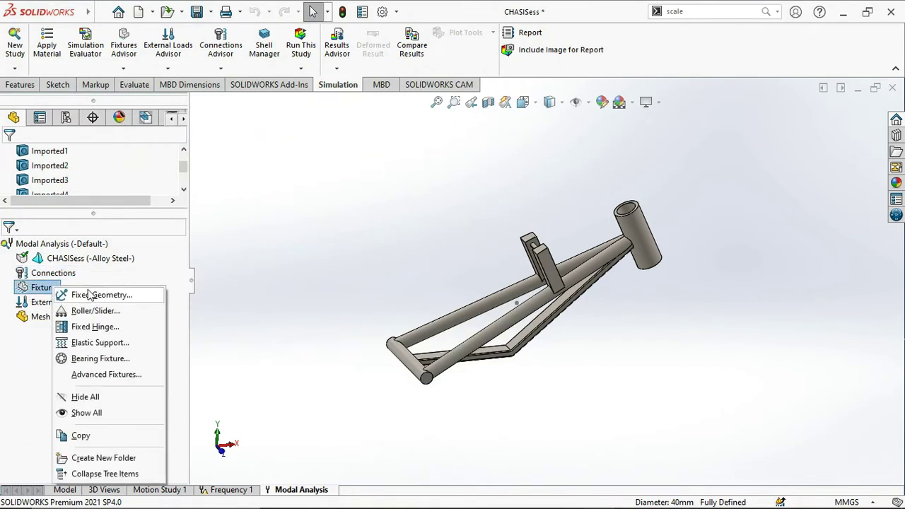
left_click(89, 294)
scroll(636, 214, "down", 5)
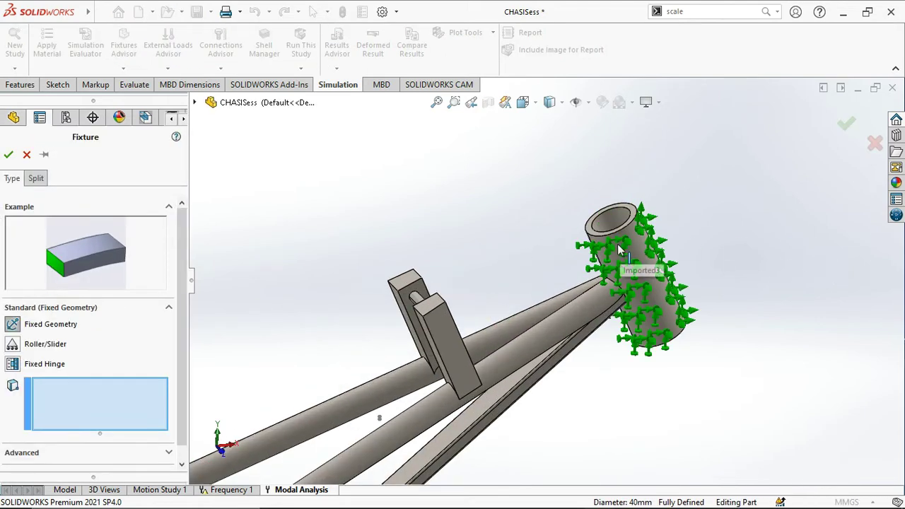
left_click(585, 221)
middle_click_drag(587, 233, 676, 396)
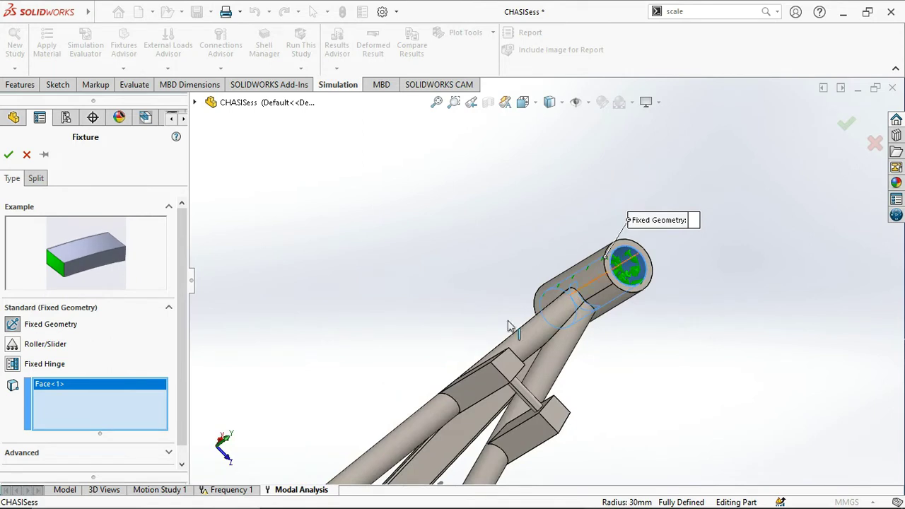
scroll(511, 327, "up", 3)
middle_click_drag(520, 401, 430, 184)
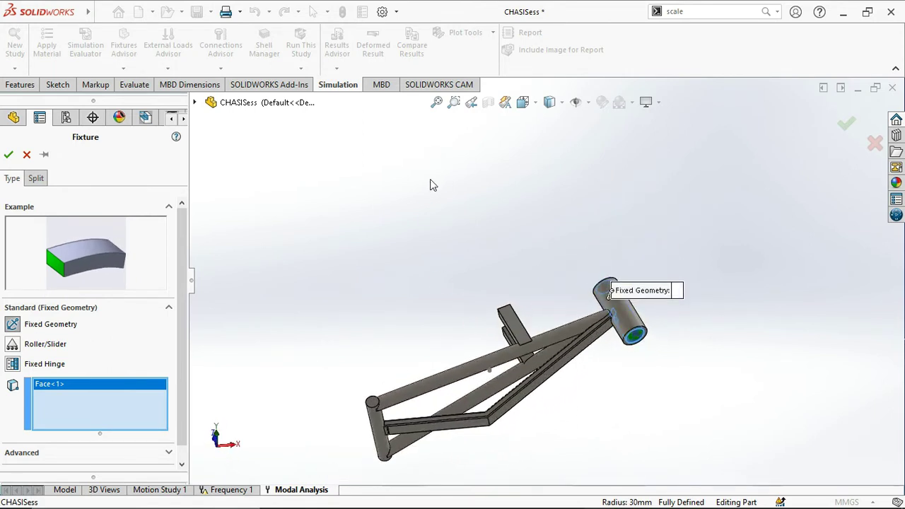
left_click(382, 436)
middle_click_drag(382, 437, 584, 376)
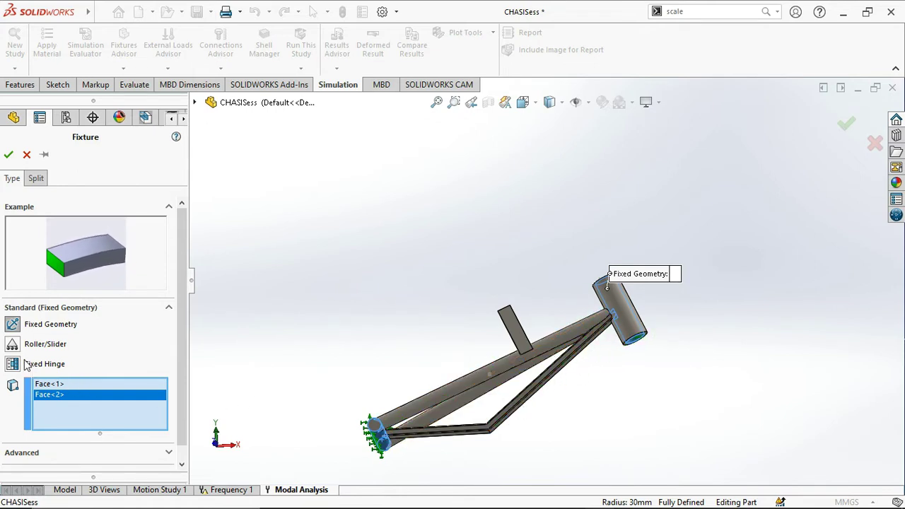
left_click(8, 155)
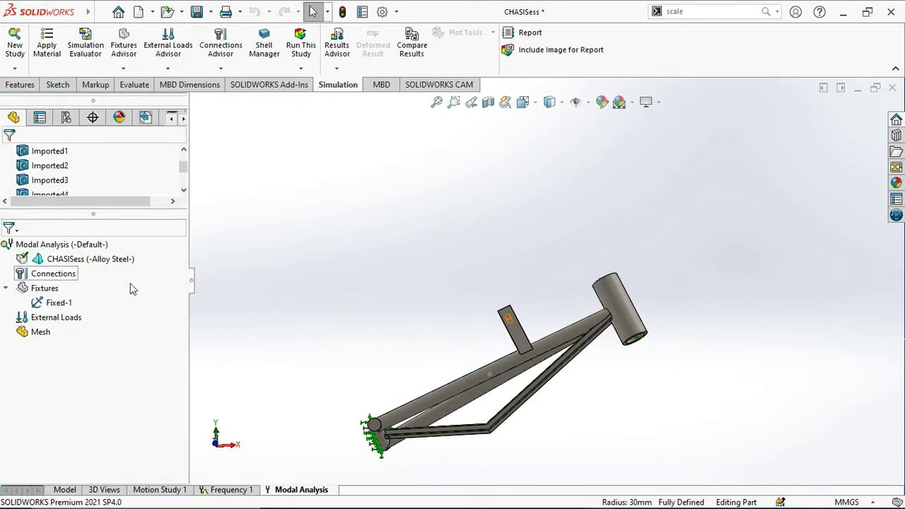
left_click(44, 303)
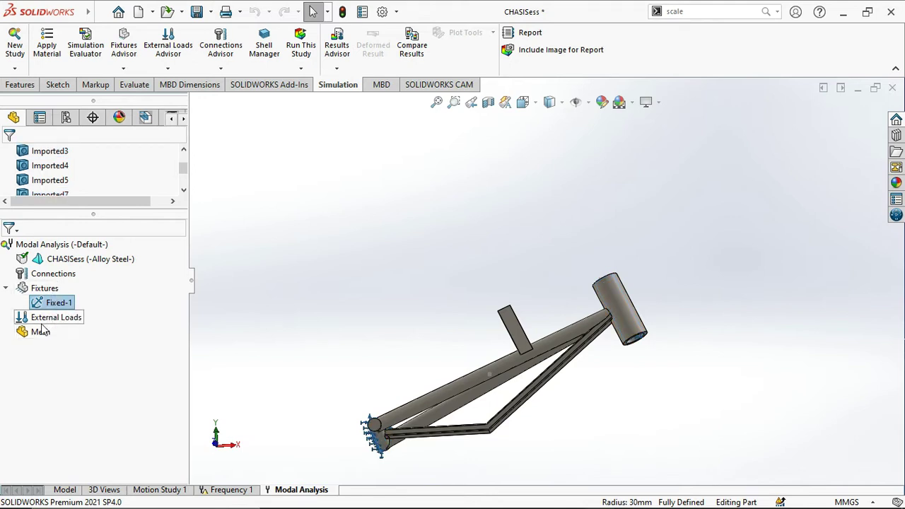
scroll(552, 366, "up", 3)
middle_click_drag(545, 365, 529, 420)
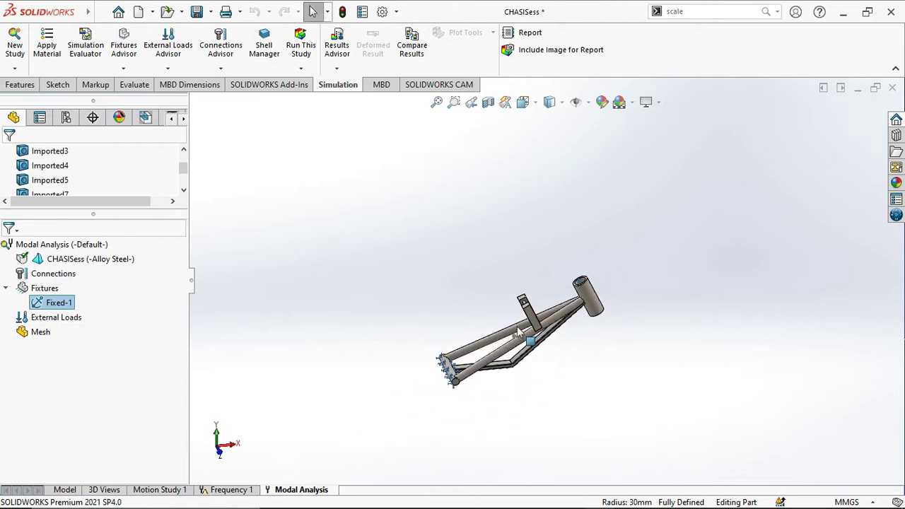
right_click(48, 318)
left_click(77, 24)
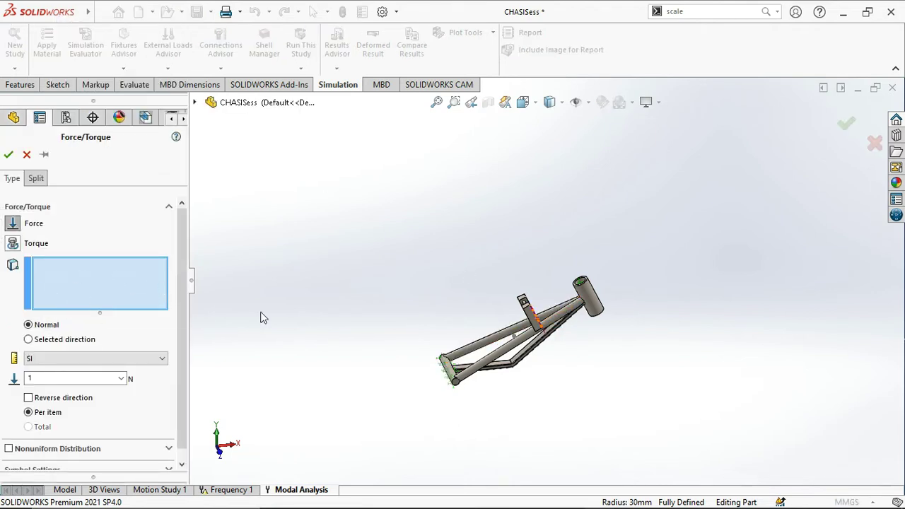
scroll(456, 388, "down", 5)
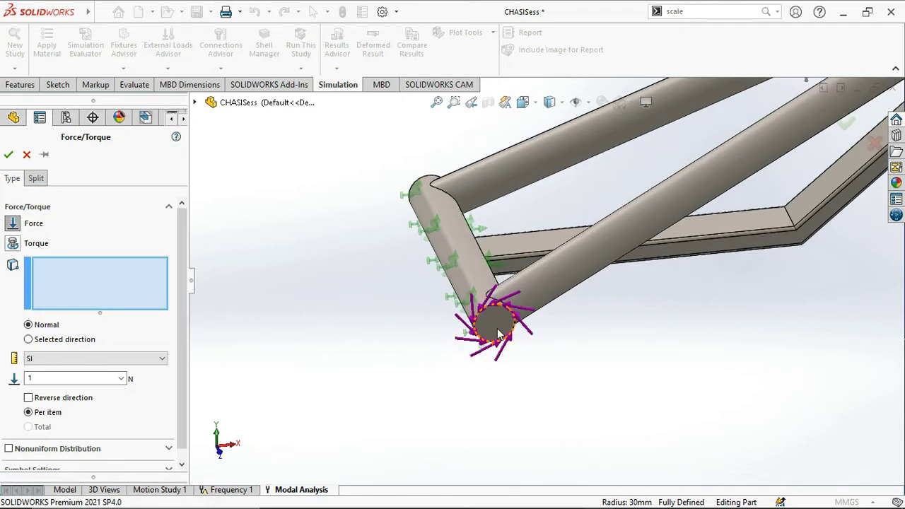
scroll(497, 323, "up", 2)
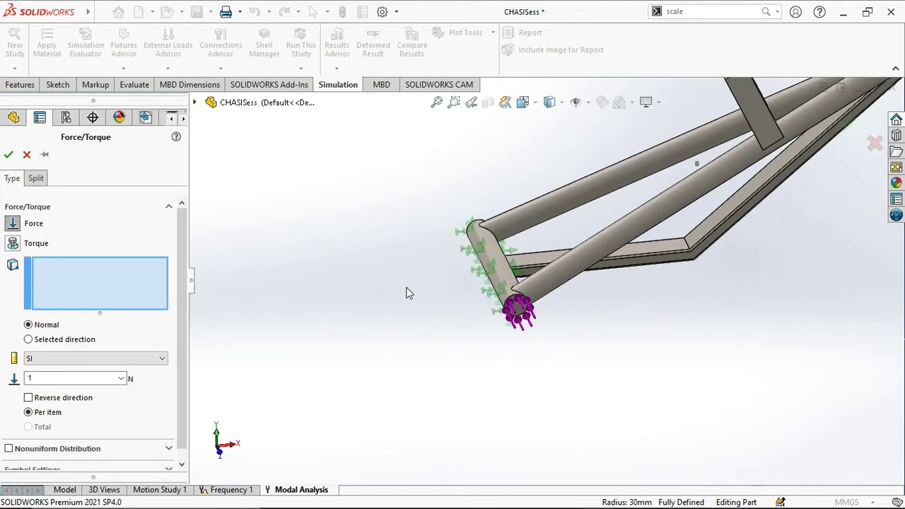
left_click(27, 154)
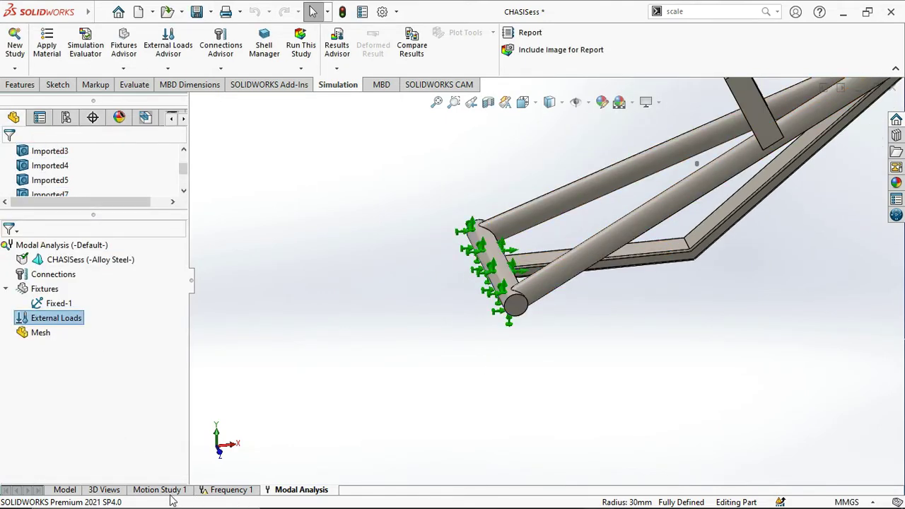
Open Sketch12 in the part model to examine where it lies on the chassis, and exit it without changes
left_click(69, 491)
left_click(63, 442)
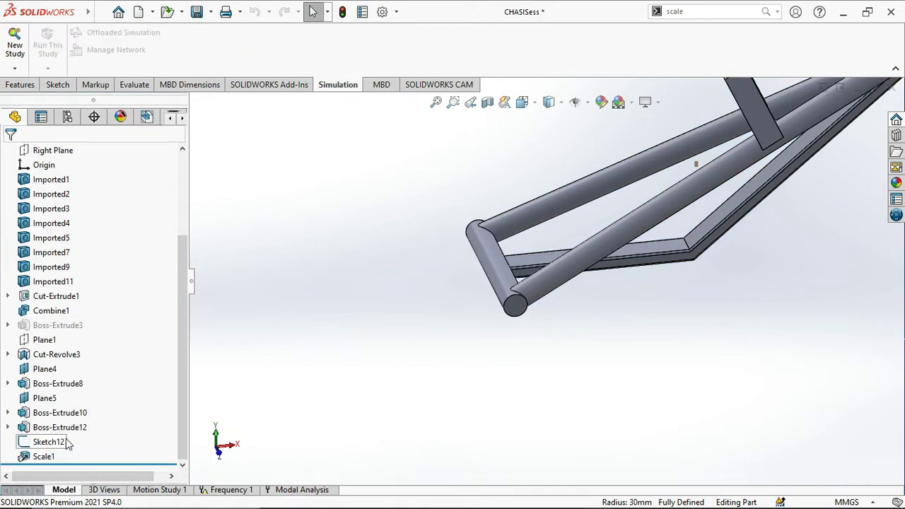
left_click(49, 442)
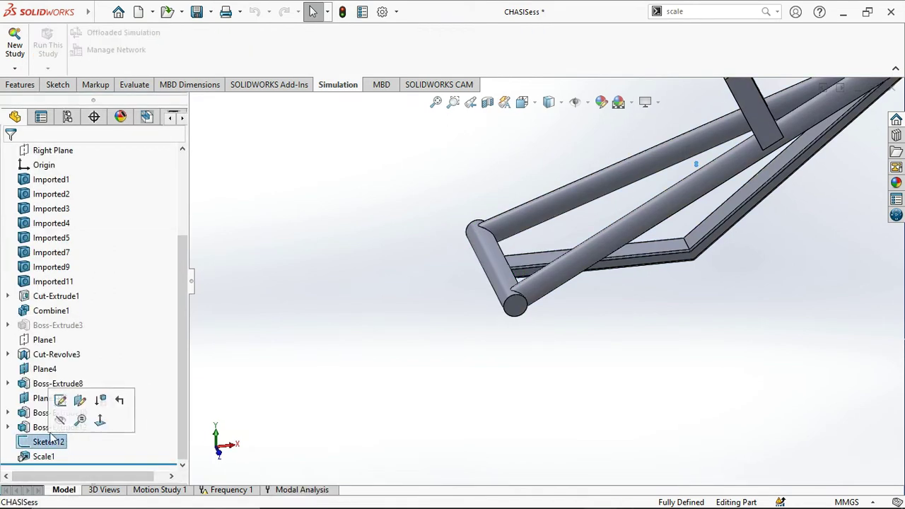
left_click(104, 446)
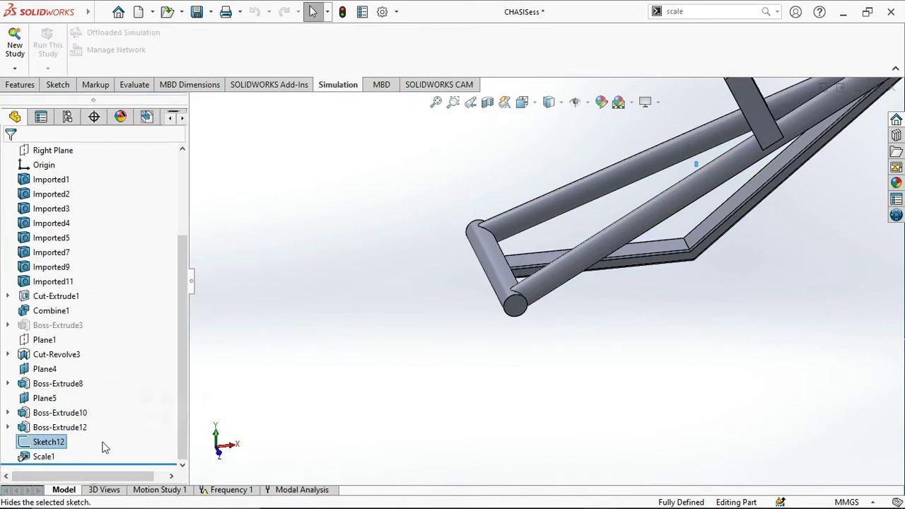
right_click(55, 449)
left_click(65, 189)
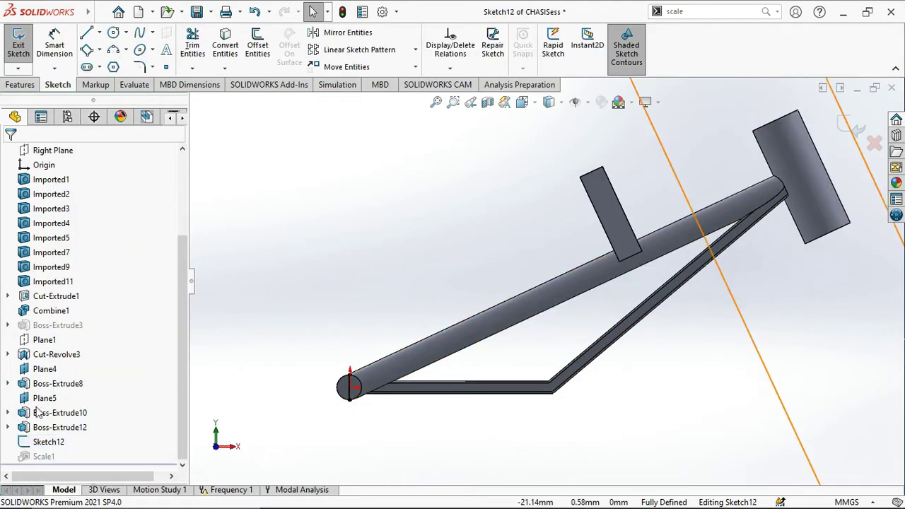
left_click(19, 46)
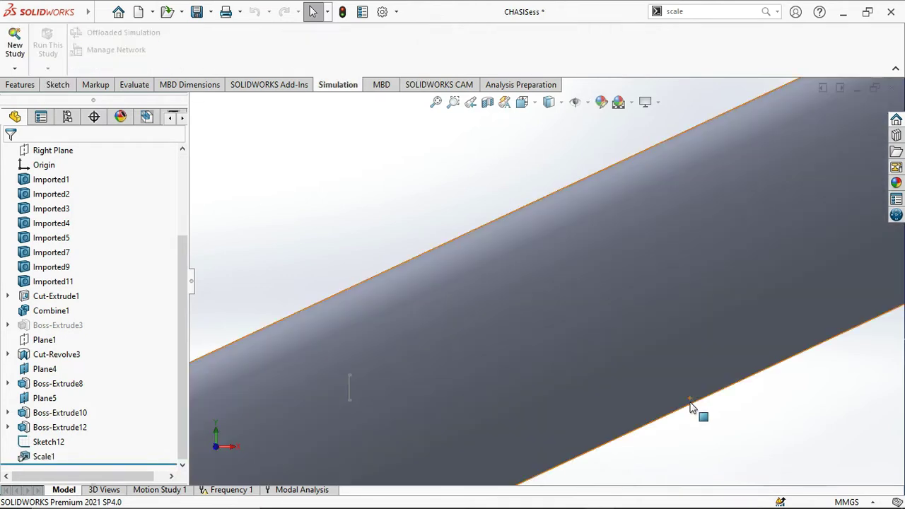
scroll(627, 415, "up", 8)
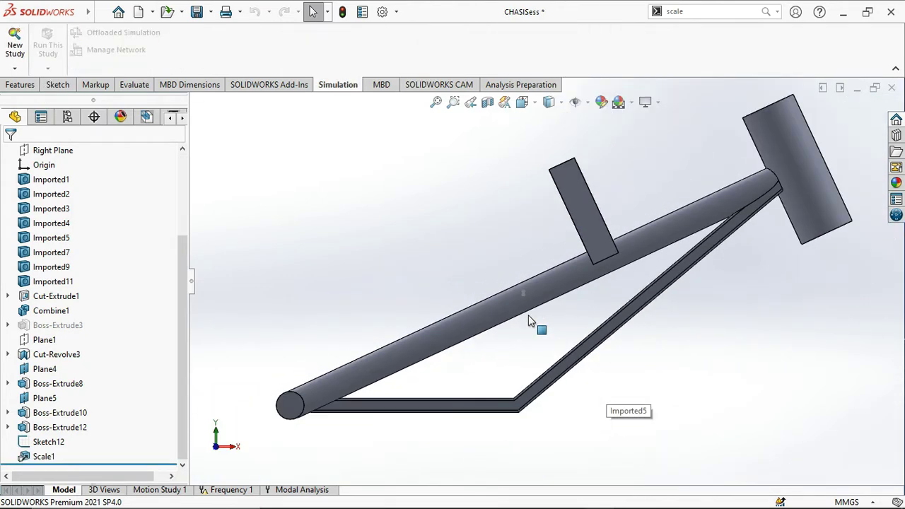
Reopen Sketch12 and examine the lower endpoint of its vertical line on the rear cross tube's end, leaving the sketch unchanged
left_click(524, 291)
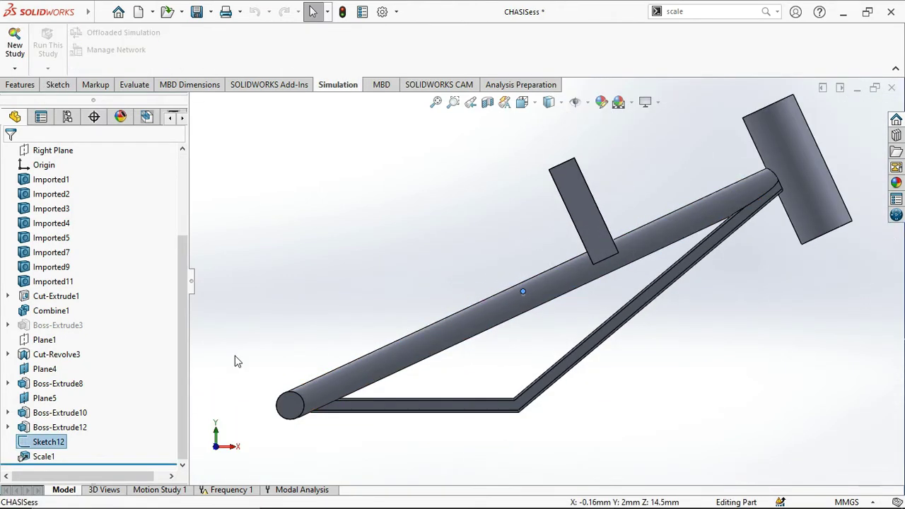
right_click(42, 443)
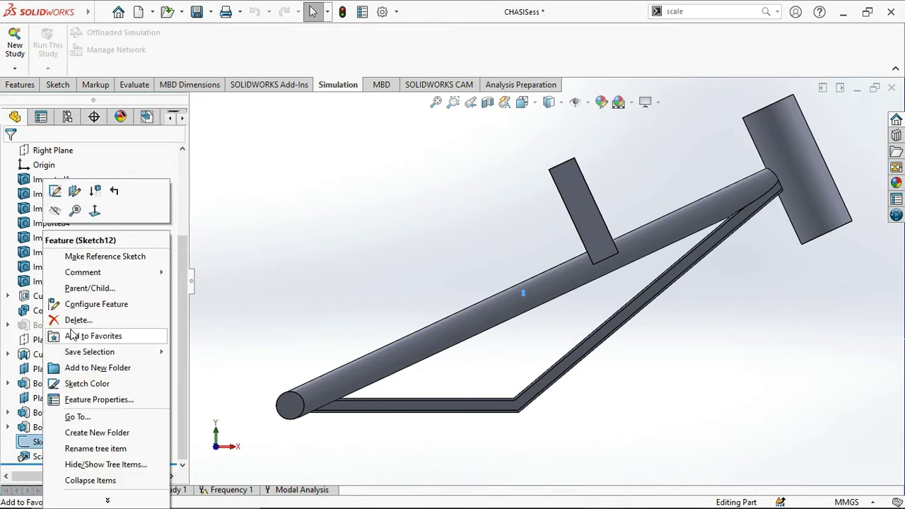
left_click(56, 191)
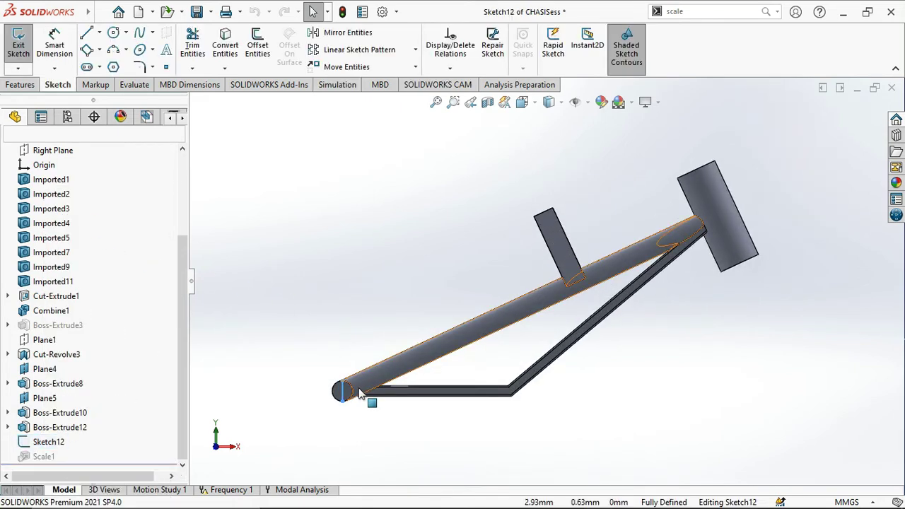
scroll(358, 393, "down", 4)
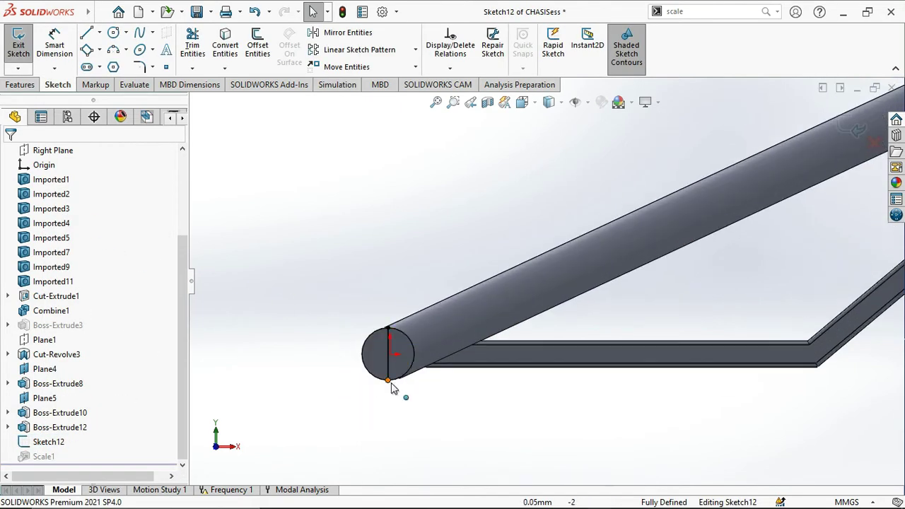
left_click(389, 381)
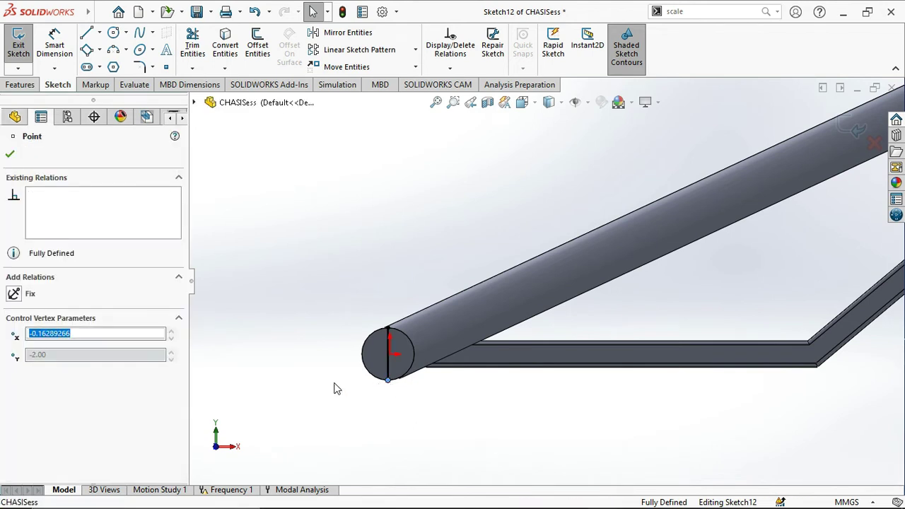
scroll(336, 388, "up", 2)
left_click(10, 154)
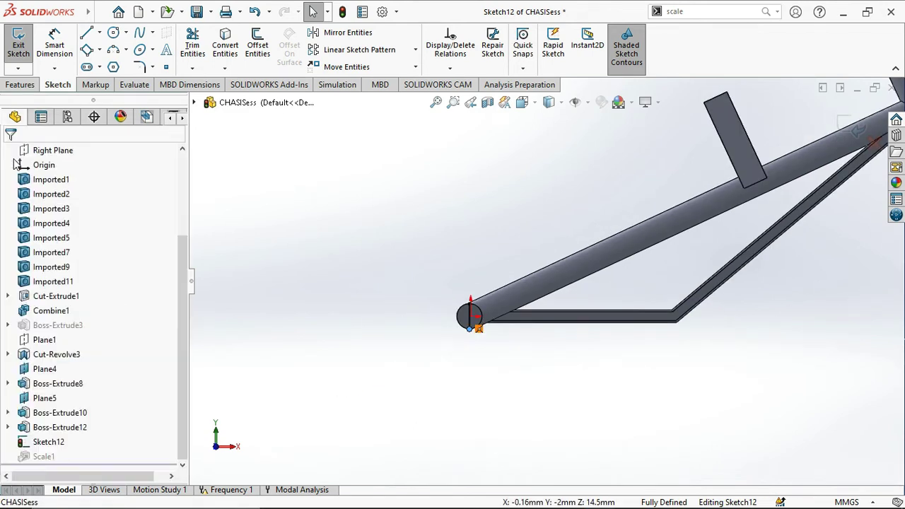
left_click(18, 50)
scroll(284, 405, "up", 5)
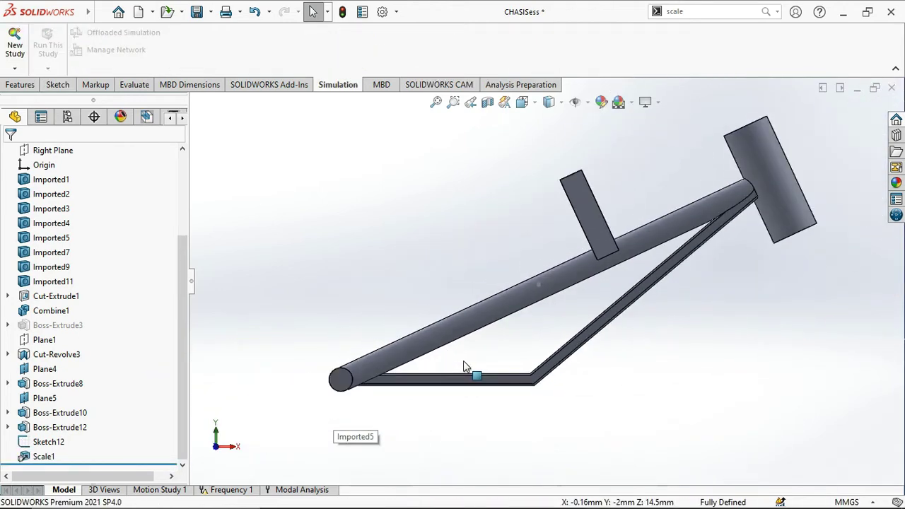
left_click(304, 489)
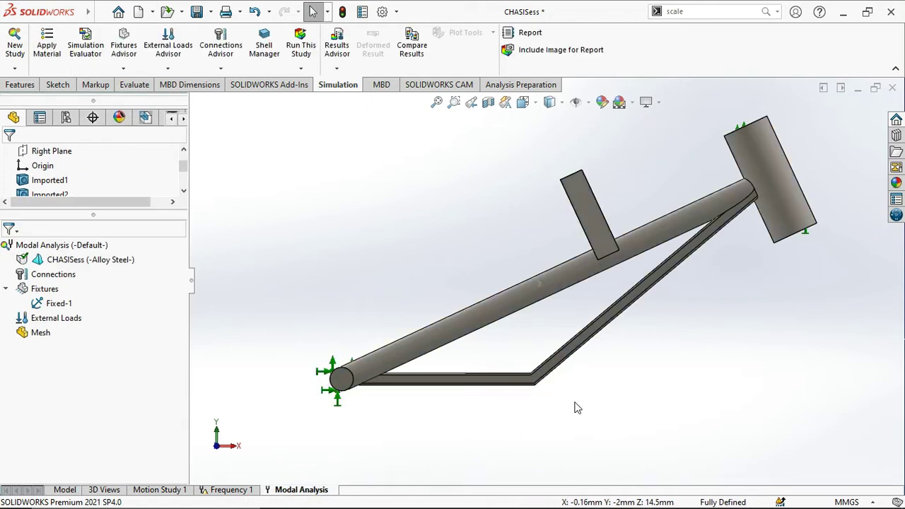
middle_click_drag(512, 344, 530, 396)
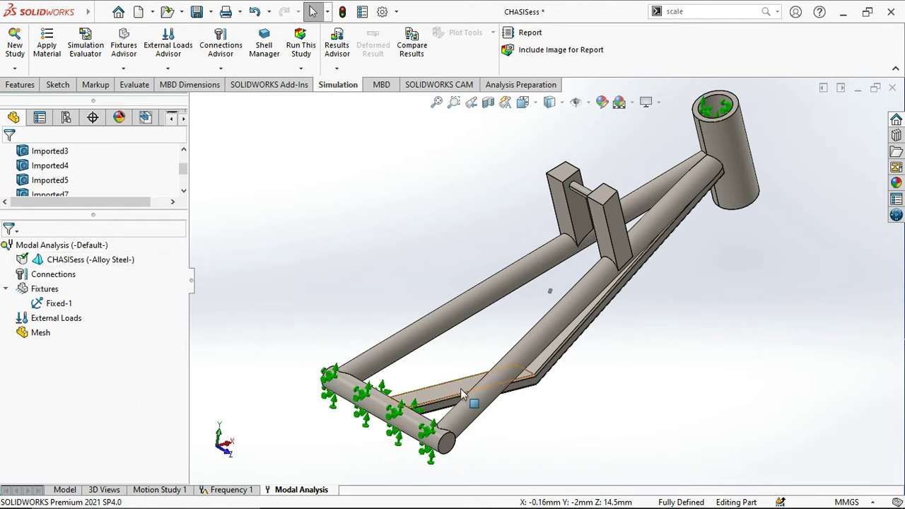
middle_click_drag(471, 402, 433, 364)
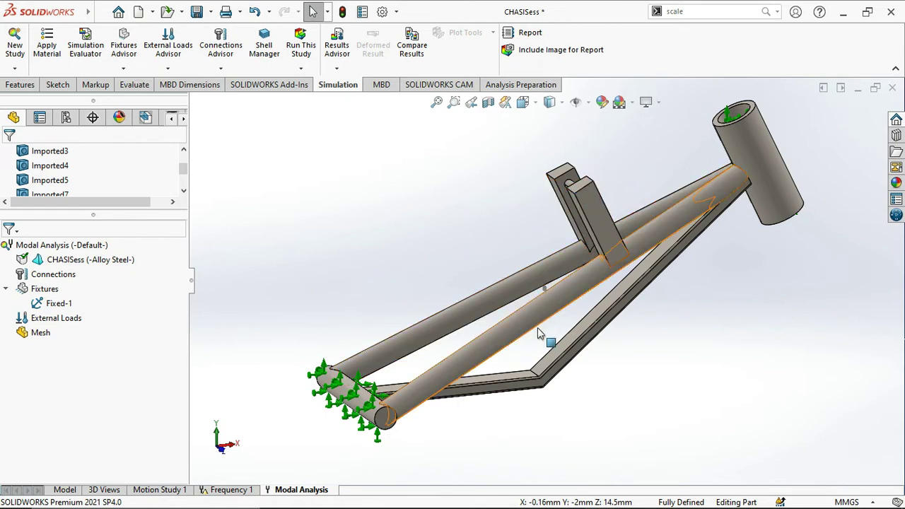
right_click(51, 322)
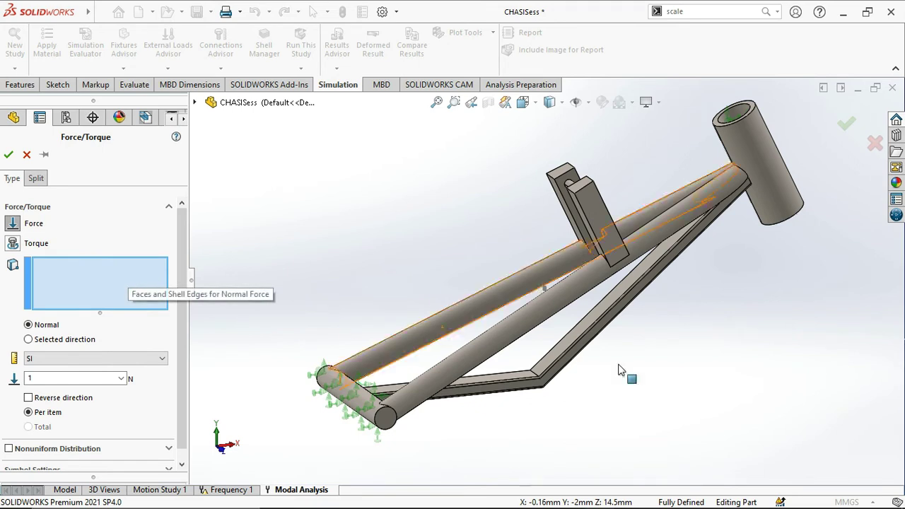
left_click(577, 186)
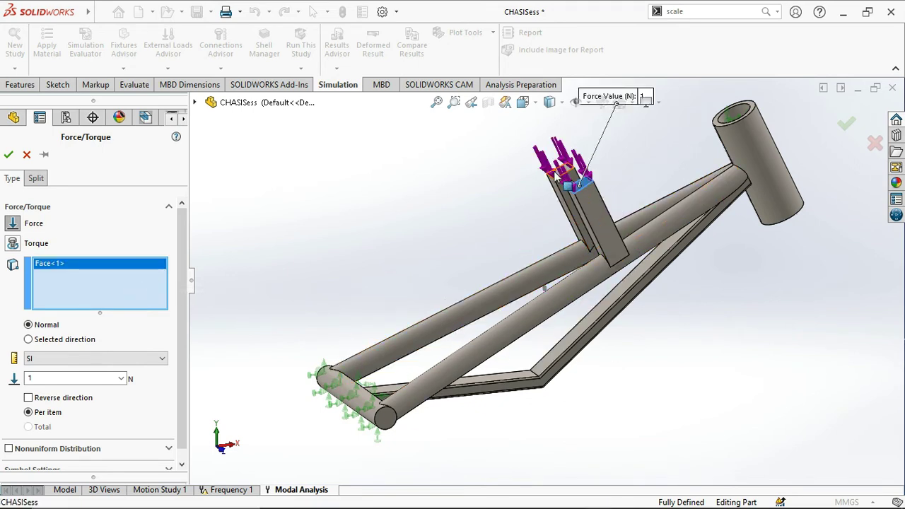
left_click(572, 192)
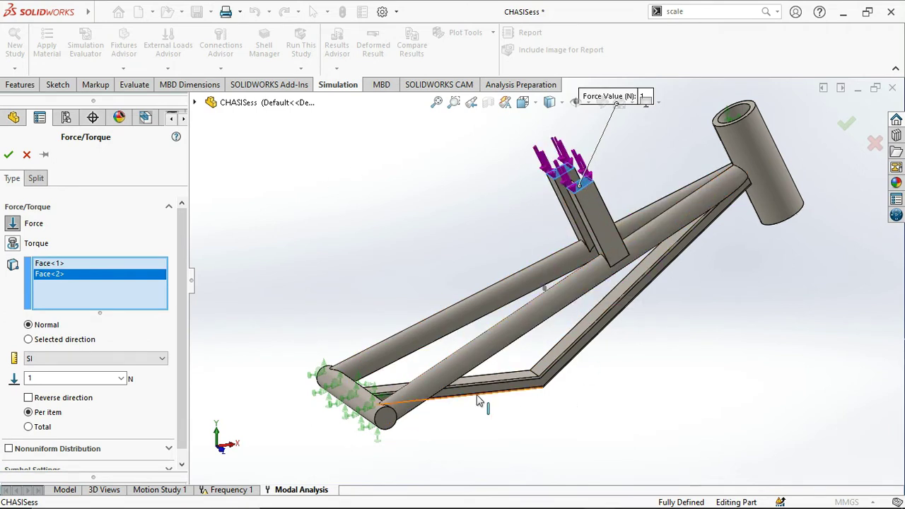
left_click_drag(71, 378, 7, 378)
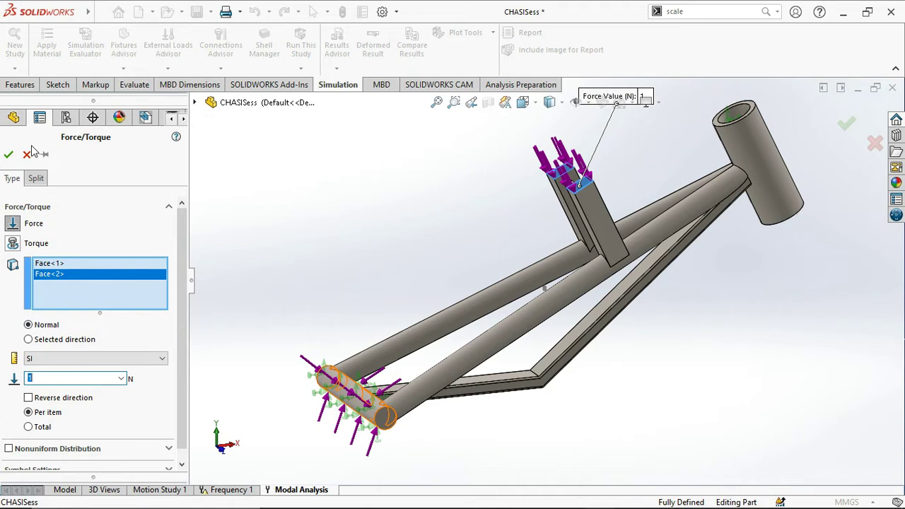
middle_click_drag(592, 351, 545, 333)
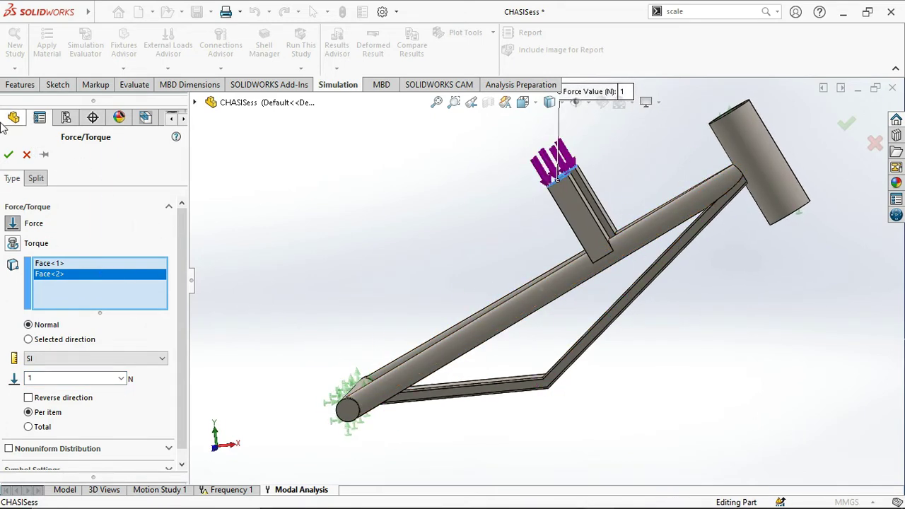
left_click(24, 155)
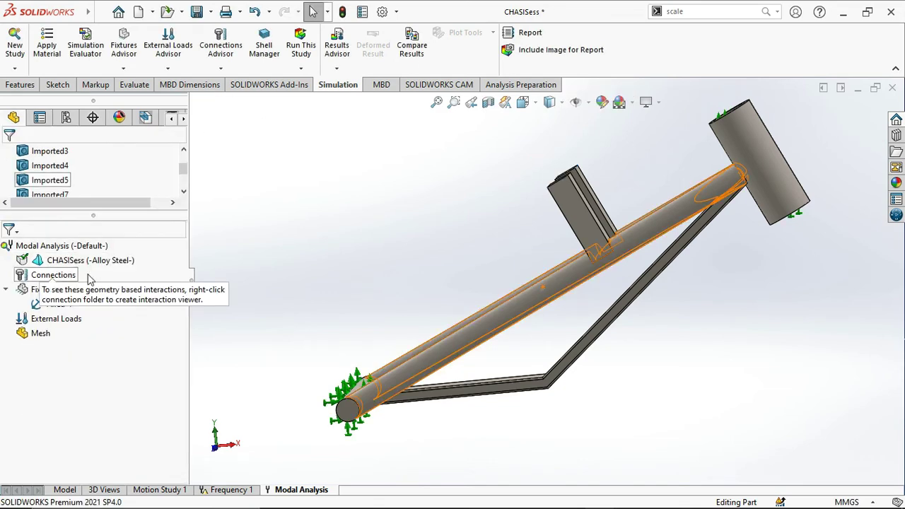
Sketch a vertical line across the full diameter of the rear cross tube's circular end face and return to the Modal Analysis study
left_click(64, 489)
right_click(347, 412)
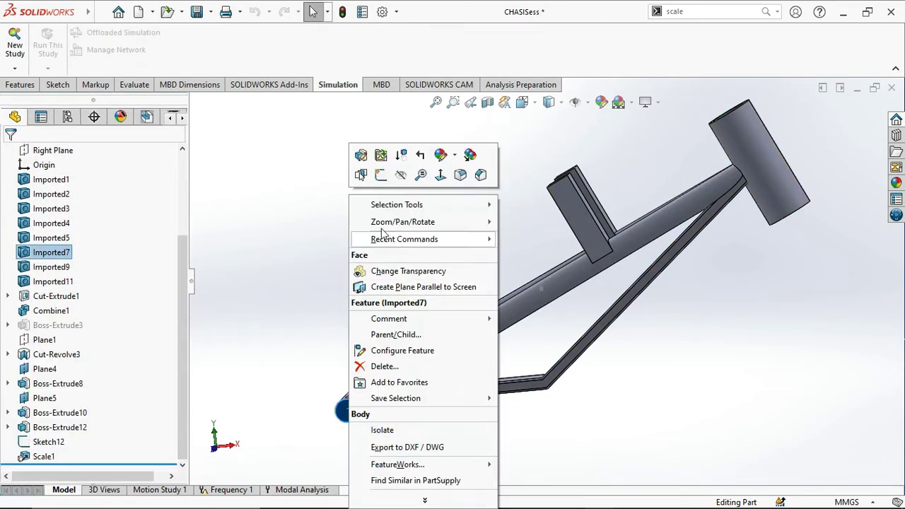
left_click(380, 175)
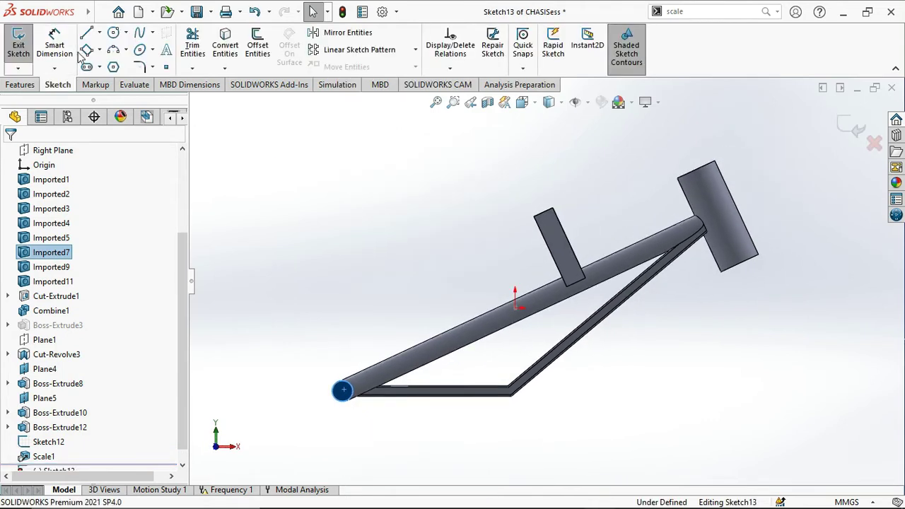
left_click(86, 33)
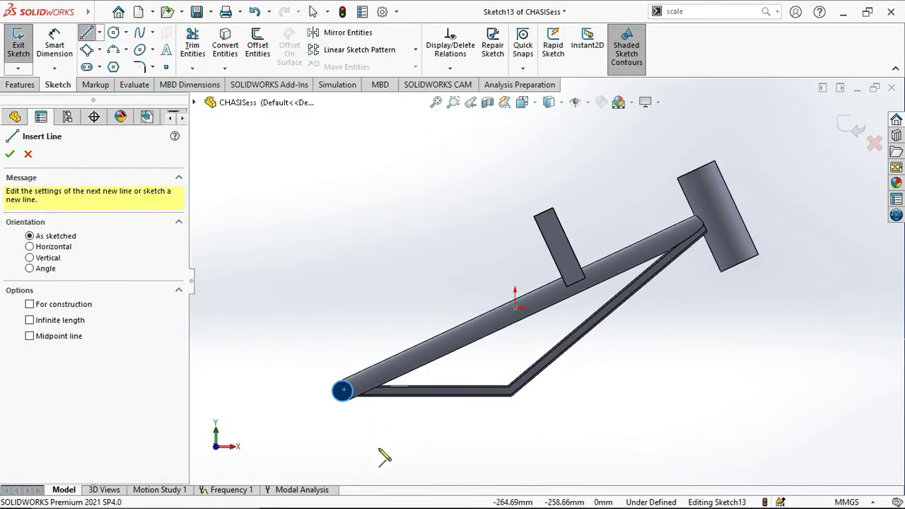
scroll(349, 388, "down", 5)
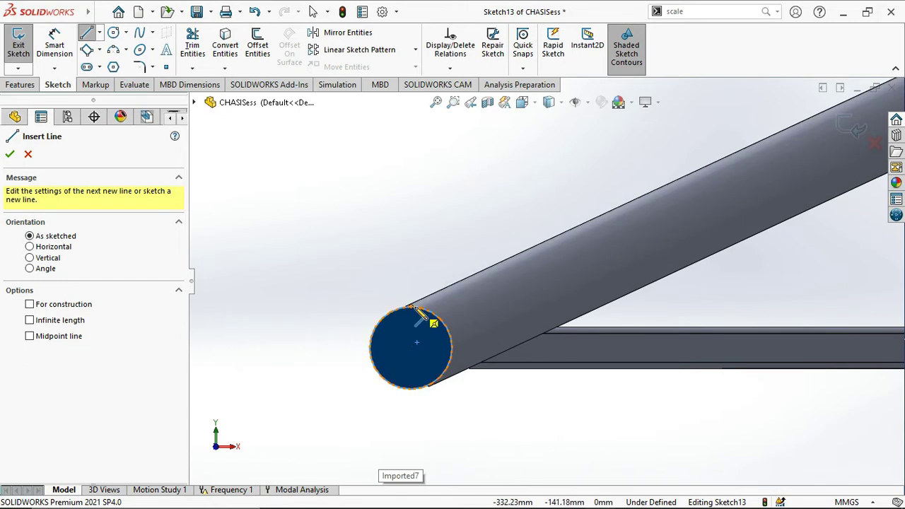
left_click(410, 308)
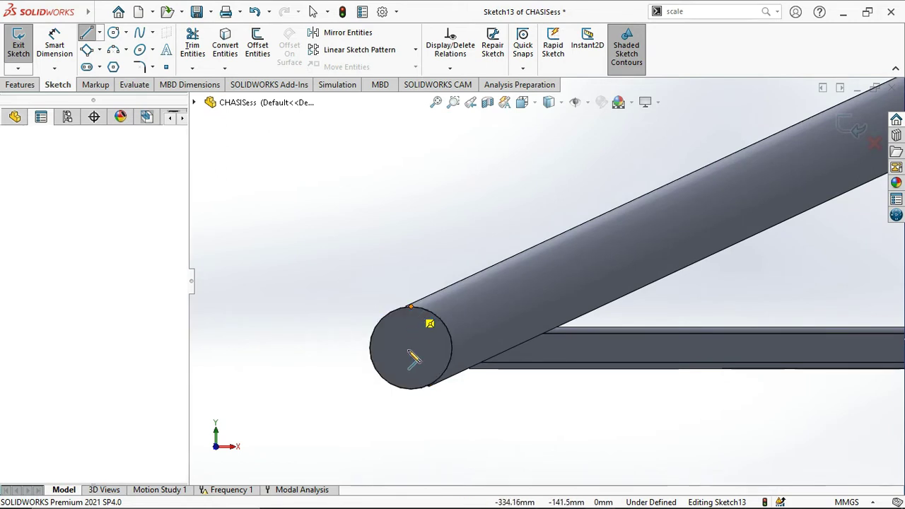
left_click(410, 388)
key("Escape")
scroll(627, 359, "up", 5)
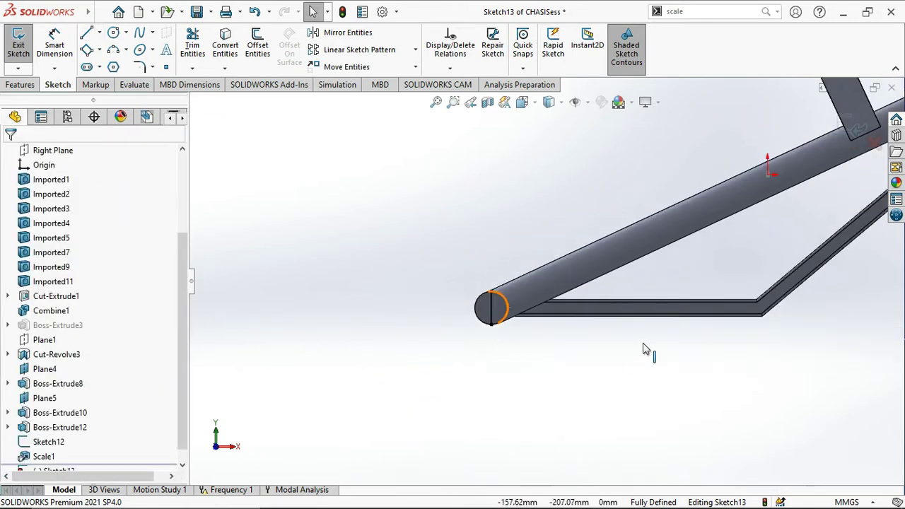
left_click(309, 490)
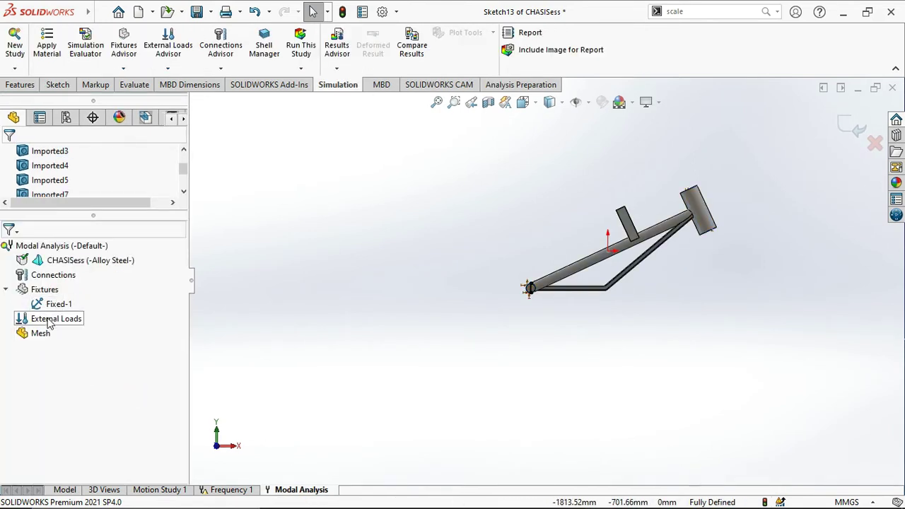
Exit the still-open Sketch13 so that loads can be defined in the Modal Analysis study
left_click(57, 318)
left_click(503, 288)
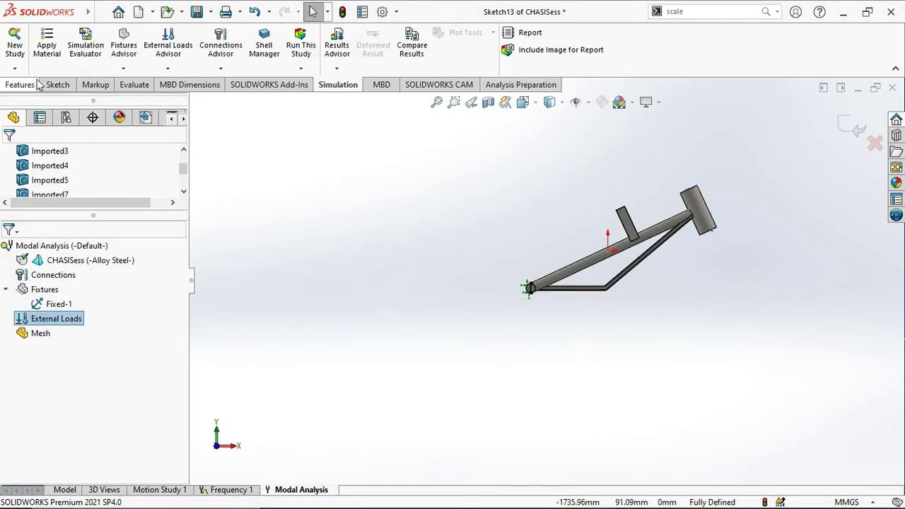
left_click(58, 85)
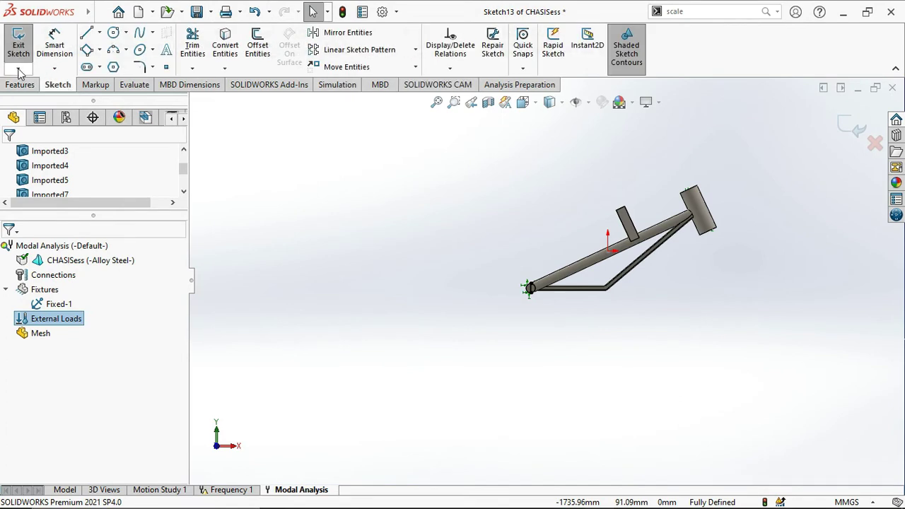
left_click(8, 48)
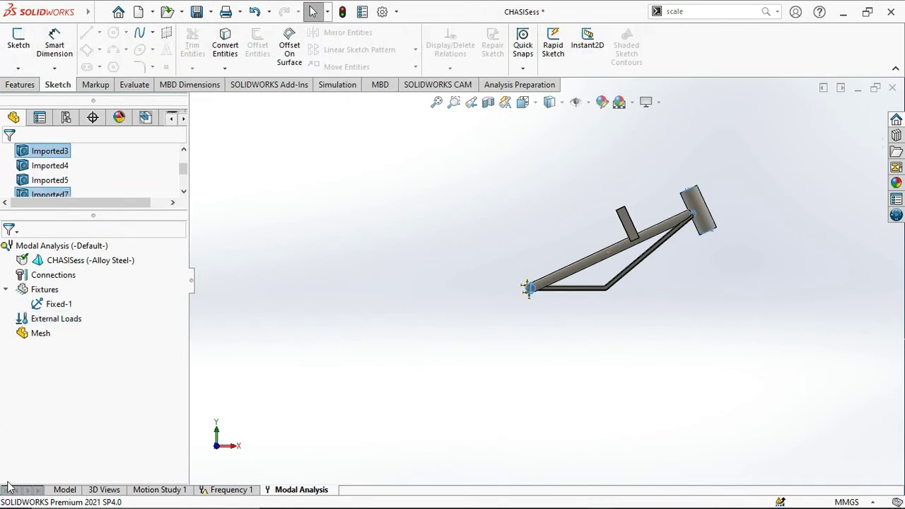
Start a new Force load under the study's external loads and turn off its nonuniform distribution
right_click(62, 324)
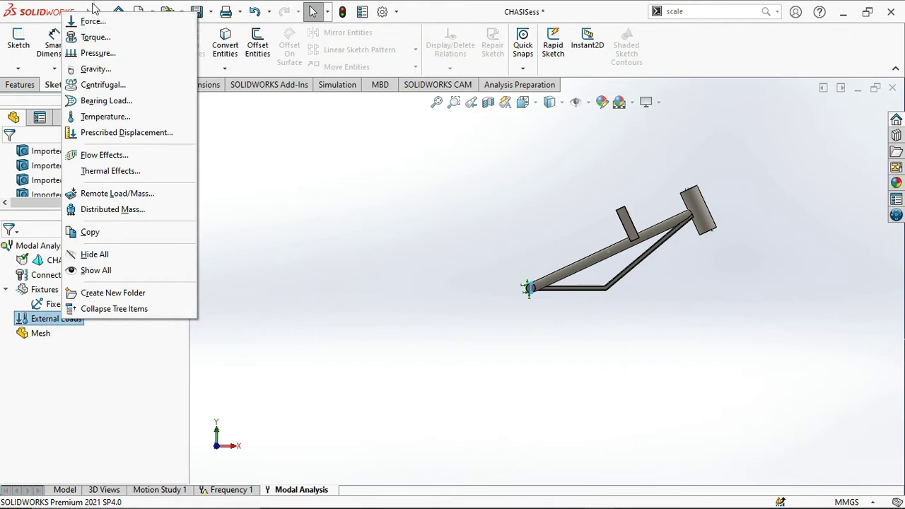
left_click(99, 24)
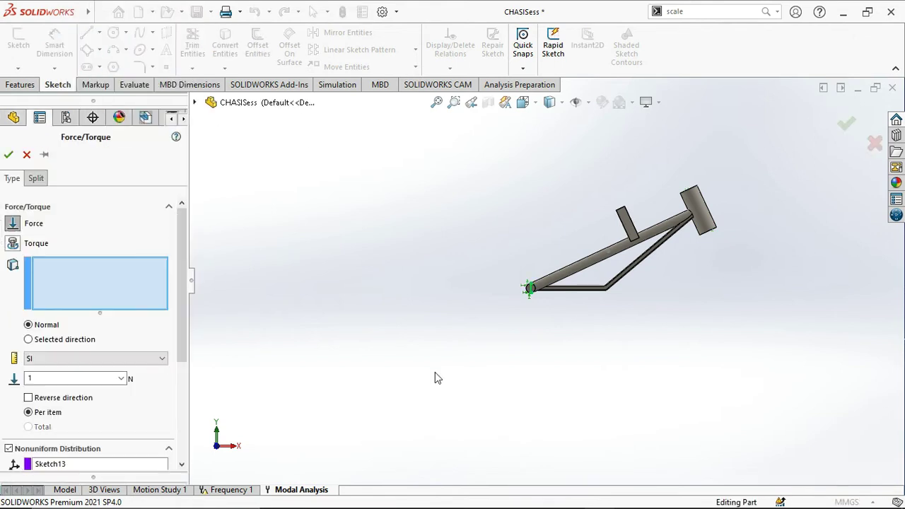
scroll(601, 261, "down", 3)
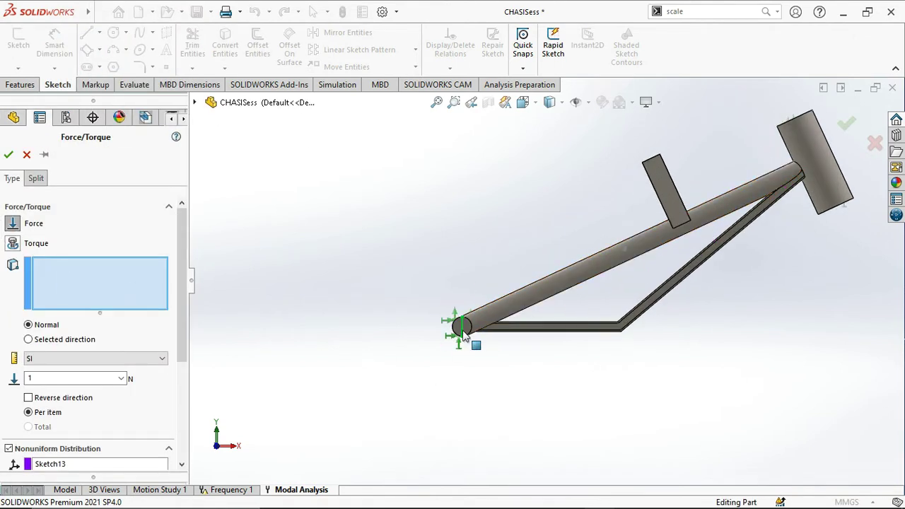
scroll(464, 328, "down", 5)
scroll(521, 329, "down", 4)
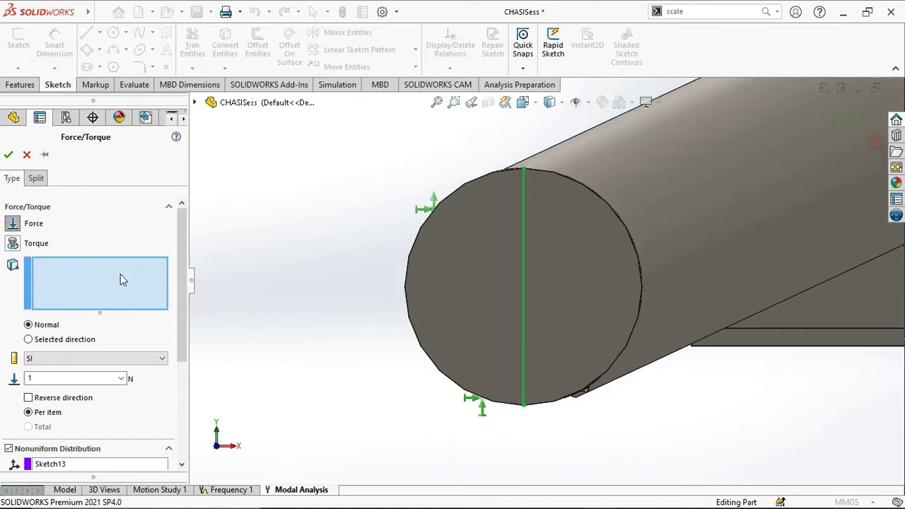
left_click(78, 378)
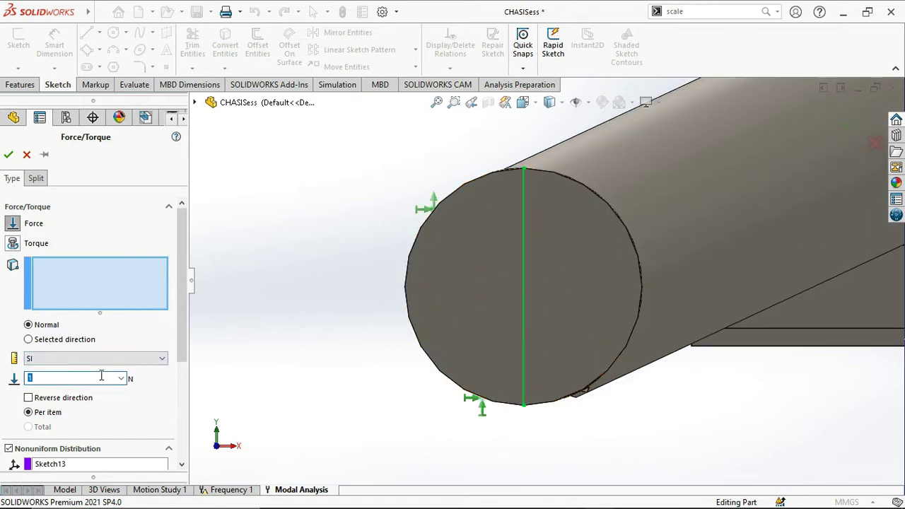
scroll(137, 390, "down", 2)
left_click(10, 376)
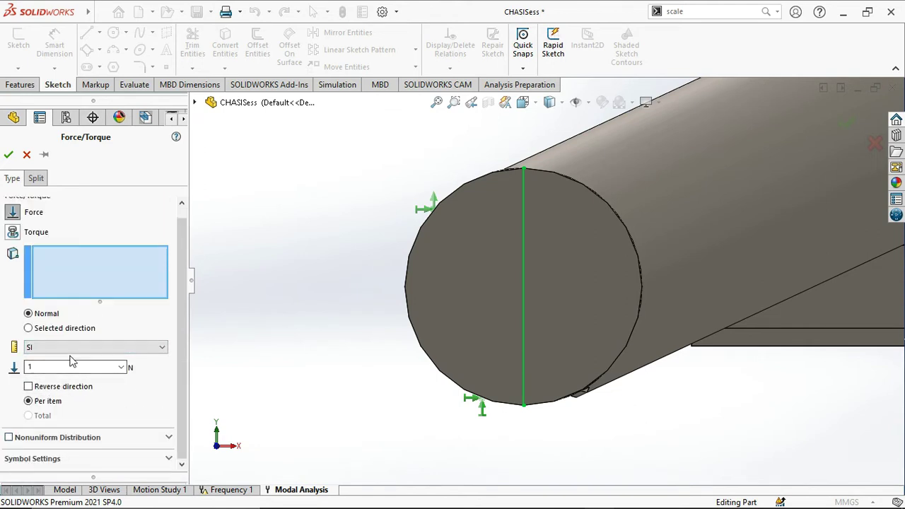
Set the force to a selected direction, using the vertical Sketch13 line on the rear cross tube's end face as reference
left_click(525, 265)
middle_click_drag(535, 263, 514, 261)
left_click(529, 241)
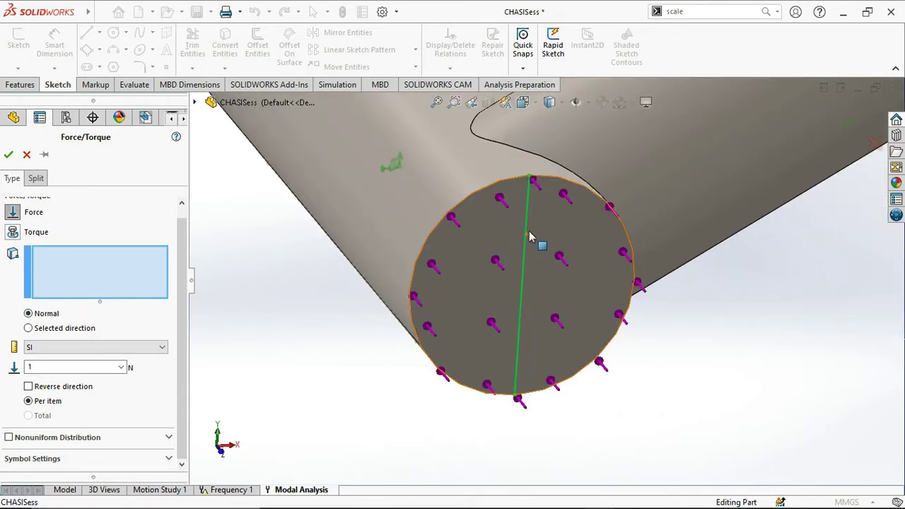
scroll(23, 236, "up", 1)
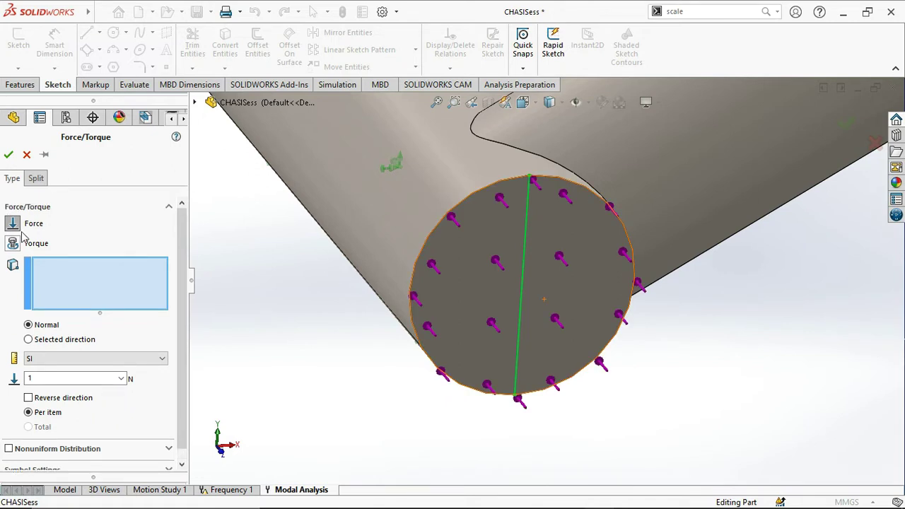
scroll(78, 360, "down", 1)
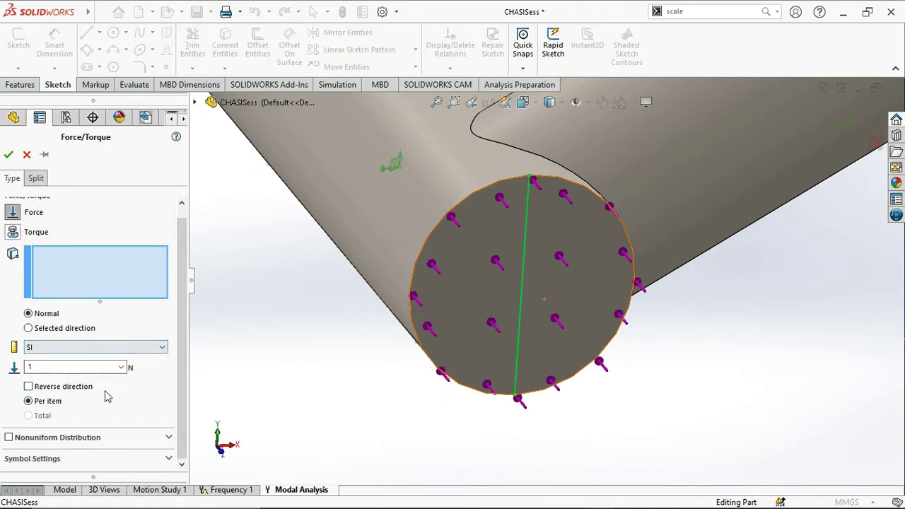
left_click(32, 329)
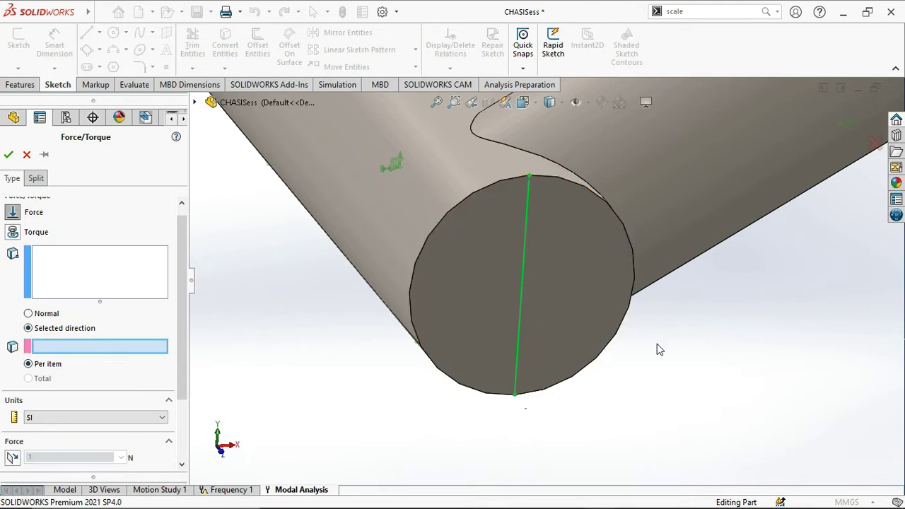
left_click(527, 272)
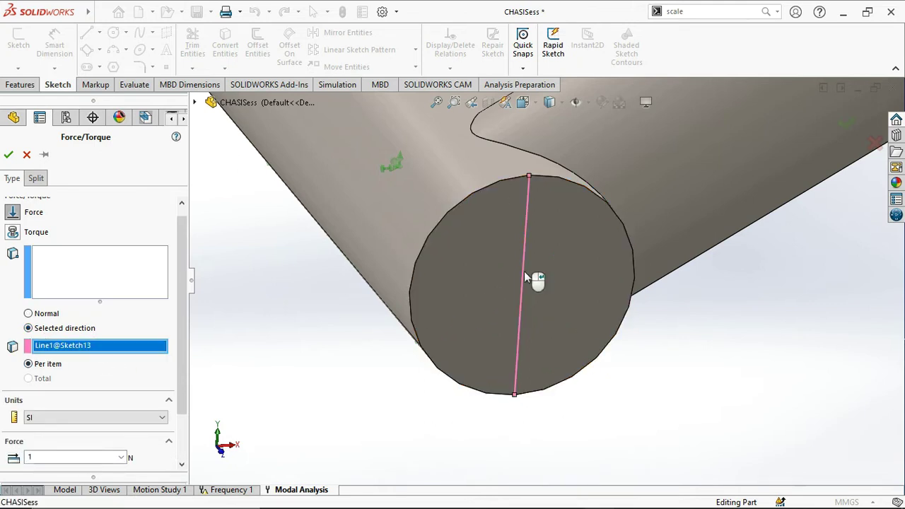
Set the force along the reference line to 980 N per item
scroll(33, 424, "down", 3)
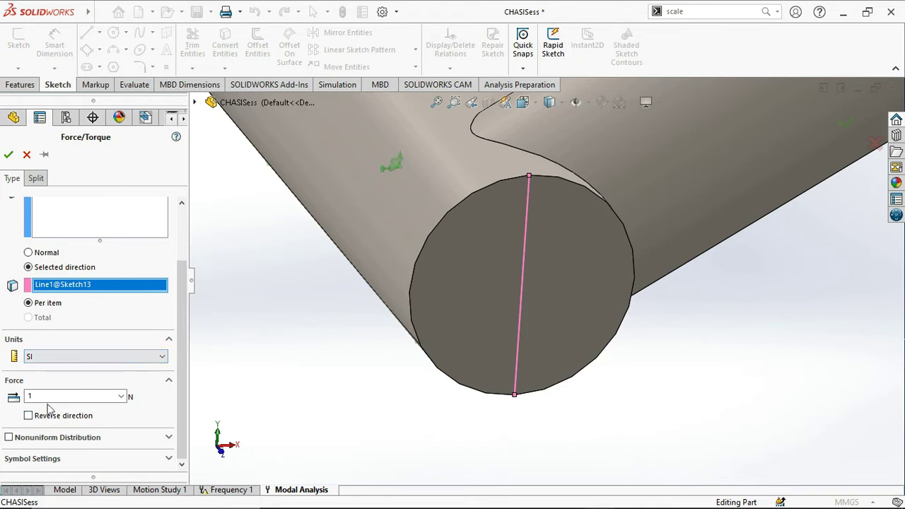
key("Tab")
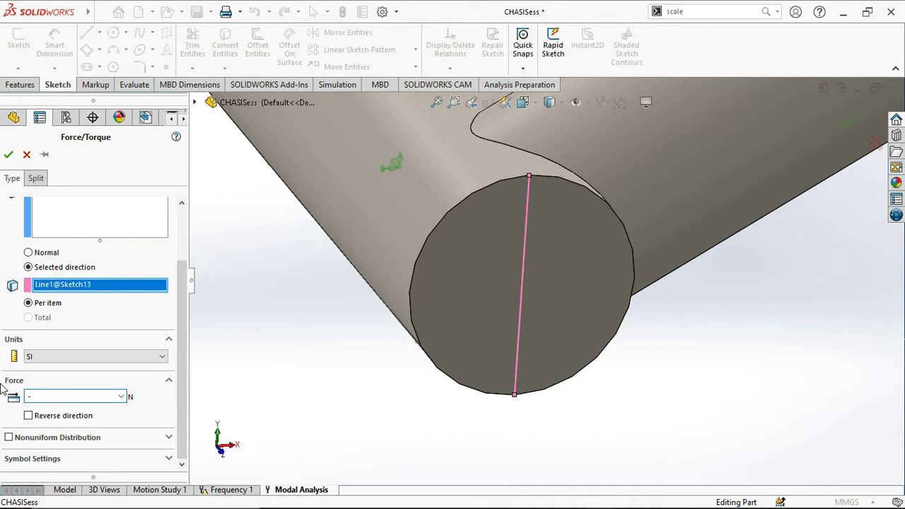
scroll(486, 406, "up", 5)
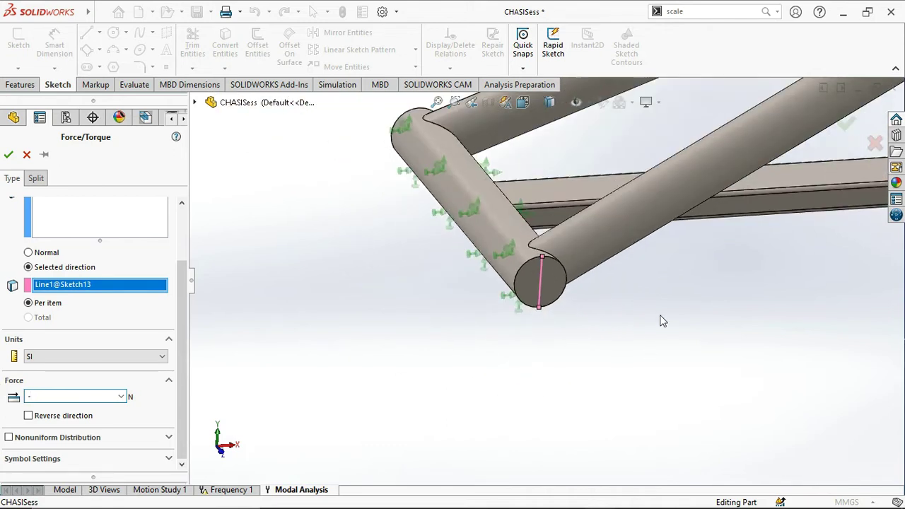
scroll(578, 243, "down", 4)
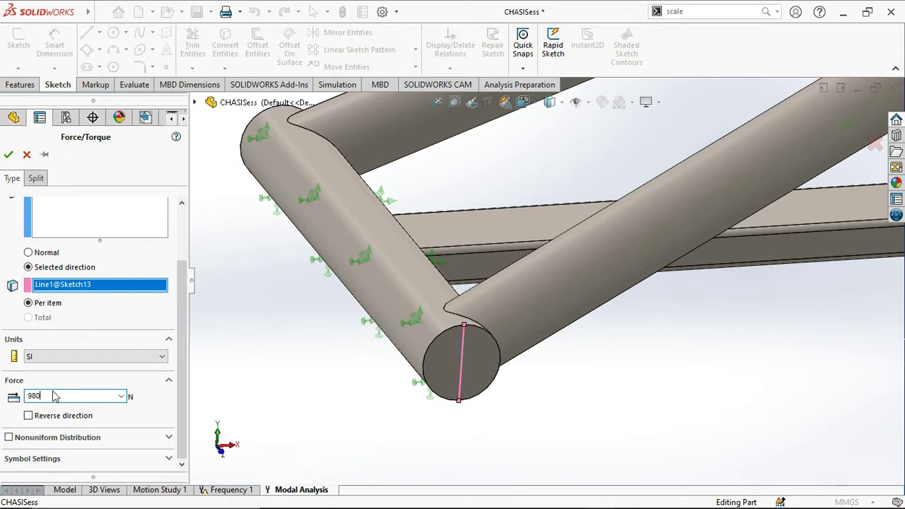
scroll(548, 275, "up", 10)
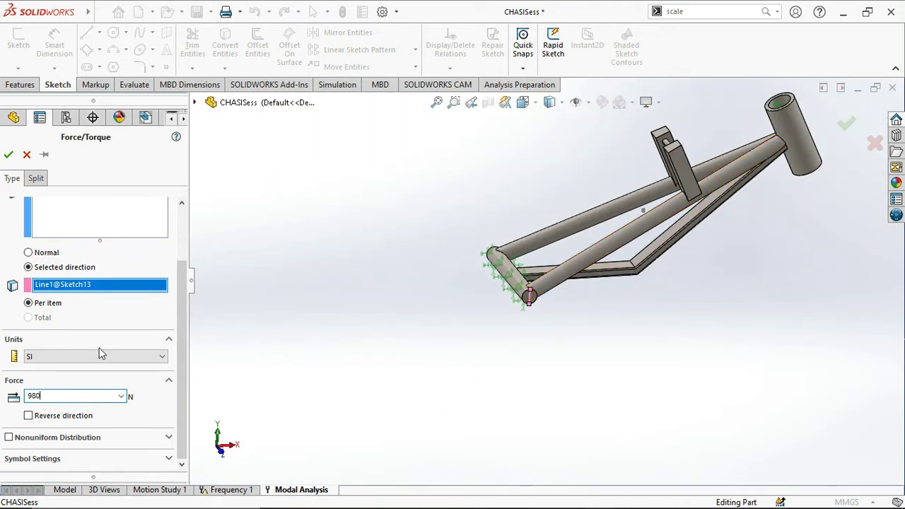
Apply the force to the top end faces of the two upright mounting plates and reverse its direction to point downward
scroll(74, 291, "up", 2)
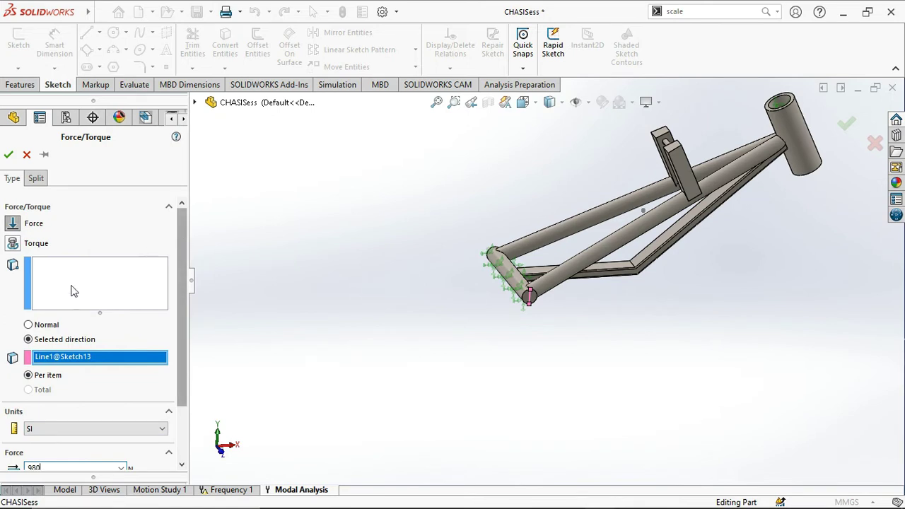
left_click(57, 294)
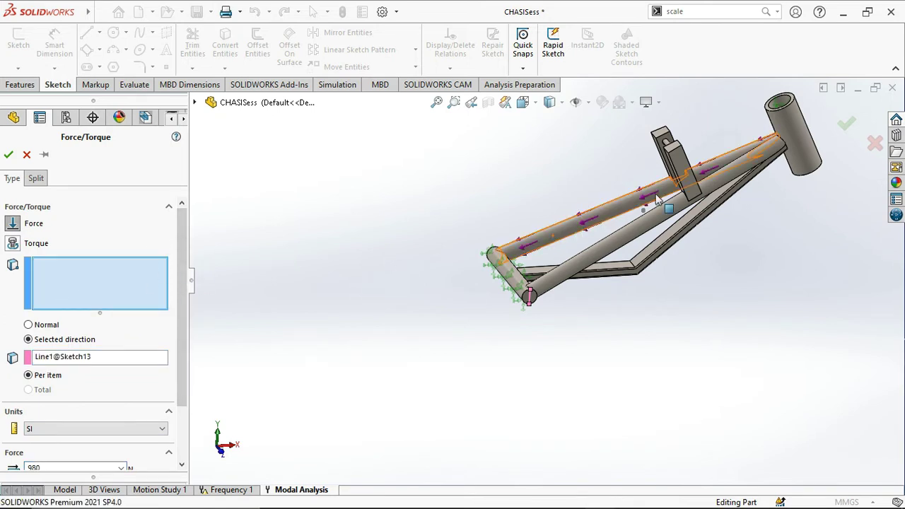
left_click(666, 142)
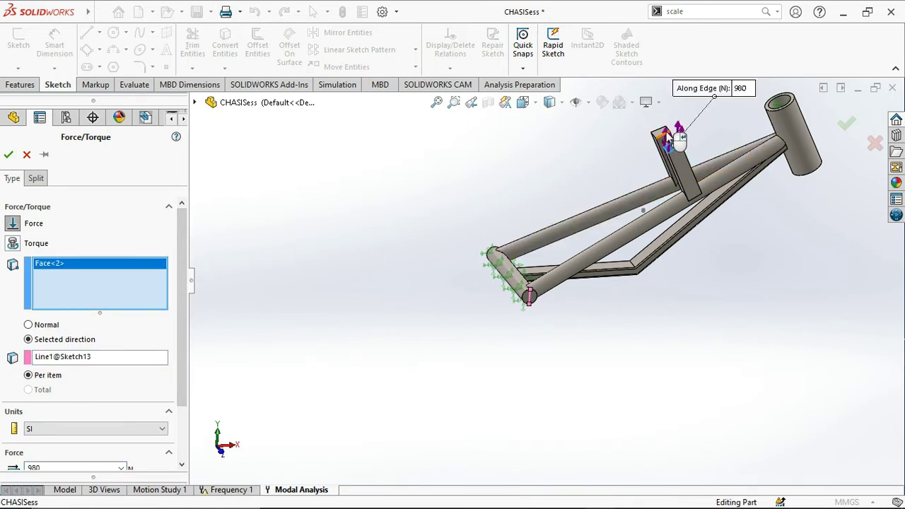
left_click(665, 140)
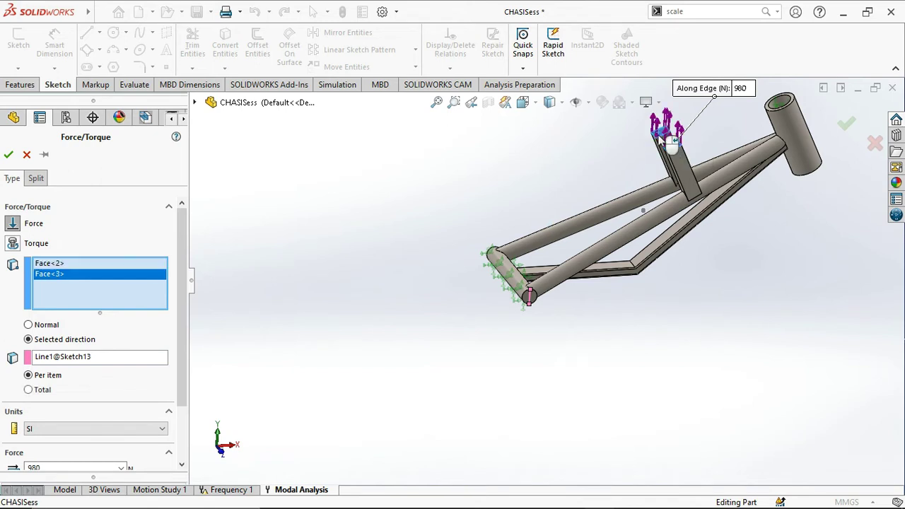
scroll(54, 441, "down", 2)
left_click(28, 417)
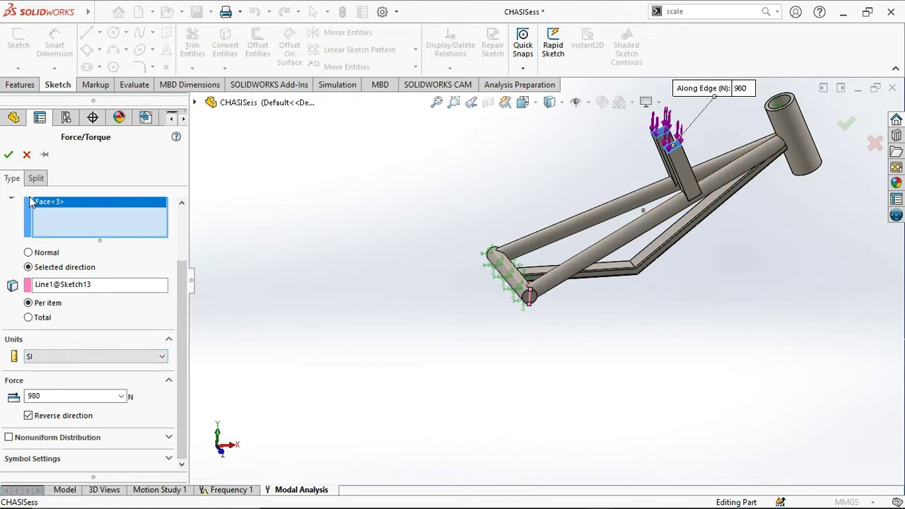
scroll(72, 271, "up", 2)
left_click(7, 155)
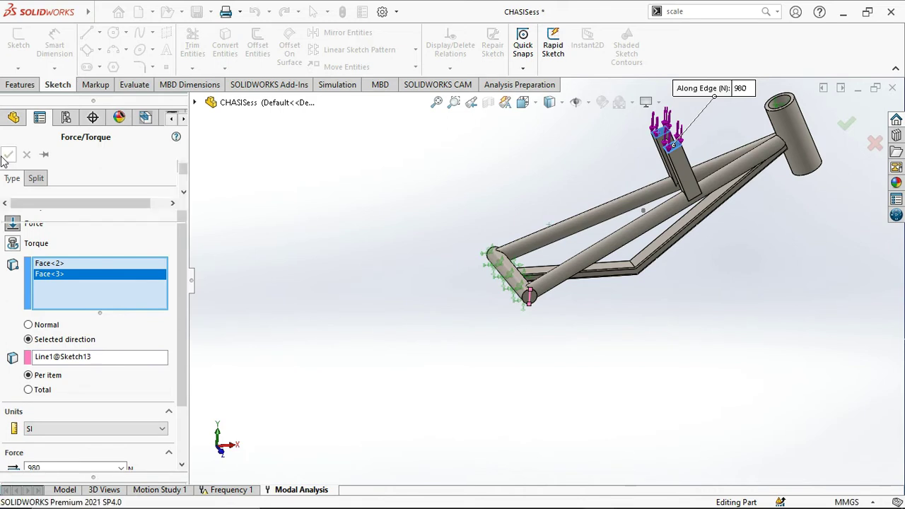
Add a second force of 196 N, normal to the upper face of the lower brace's straight rear section
scroll(622, 272, "down", 4)
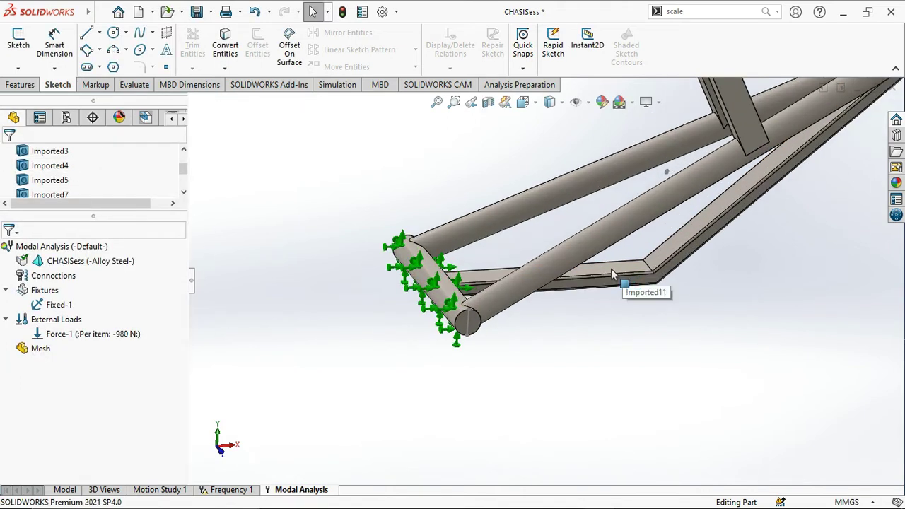
right_click(70, 318)
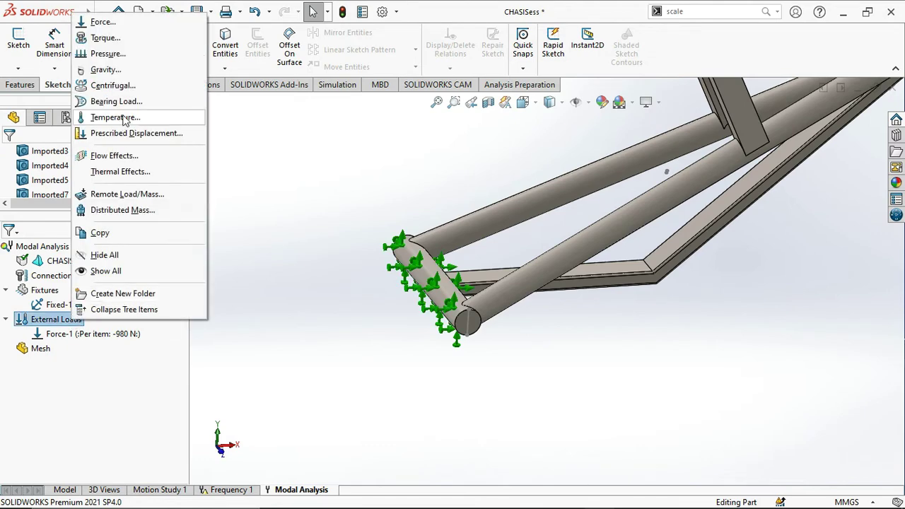
left_click(104, 22)
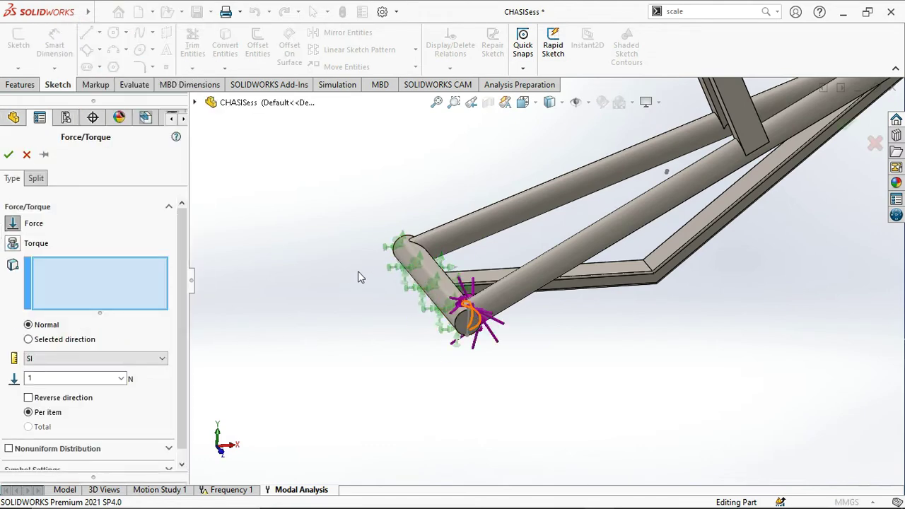
left_click(622, 272)
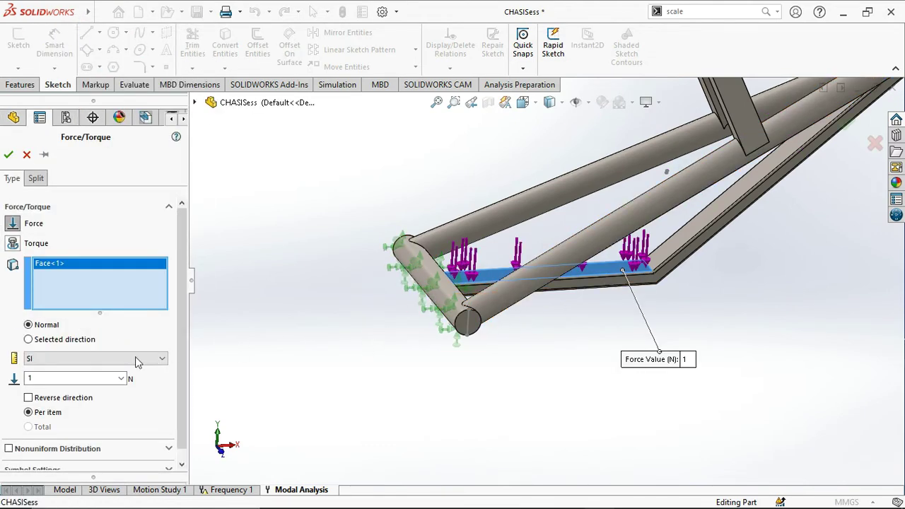
middle_click_drag(604, 319, 503, 295)
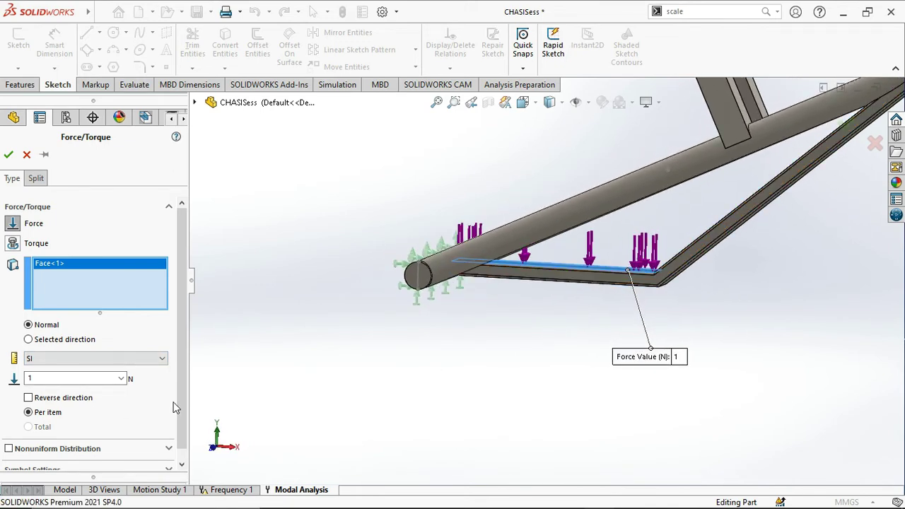
double_click(26, 378)
type("19")
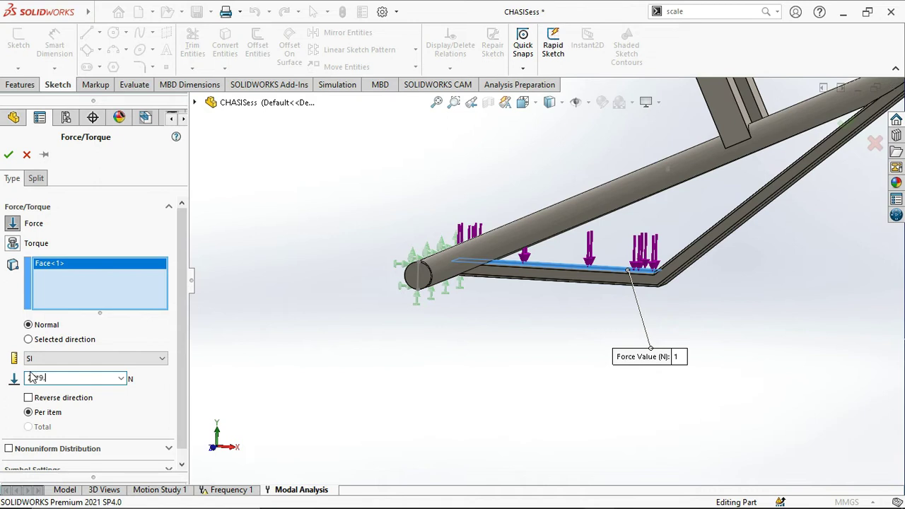
type("6")
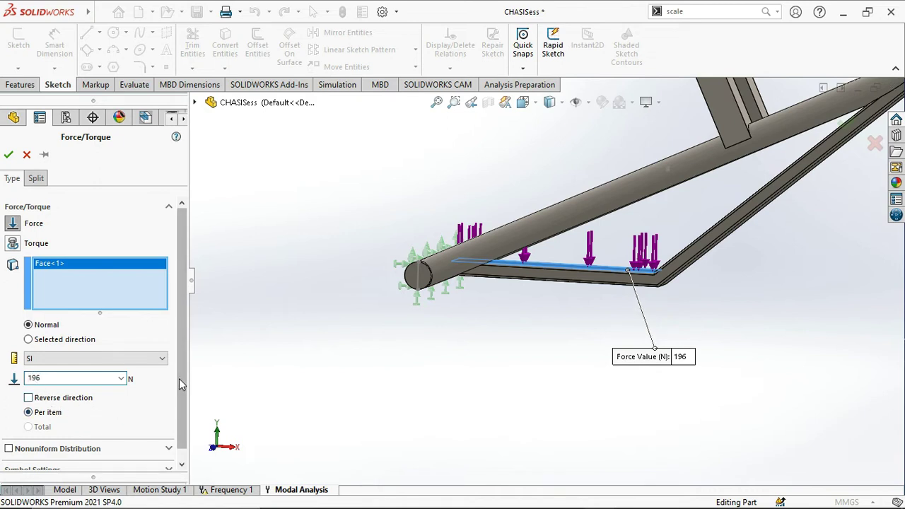
left_click(9, 154)
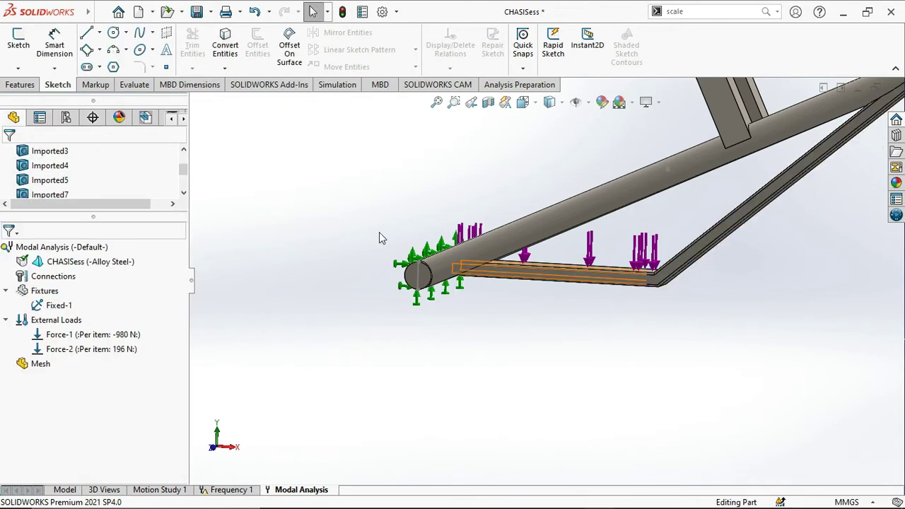
Mesh the chassis with a density slightly finer than the default, with CHASISess assigned to high mesh quality
right_click(36, 364)
left_click(84, 164)
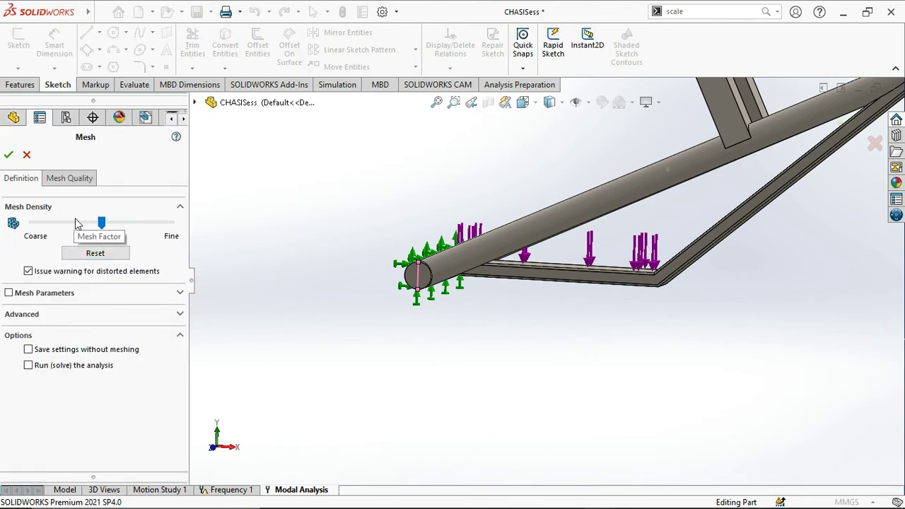
left_click(109, 222)
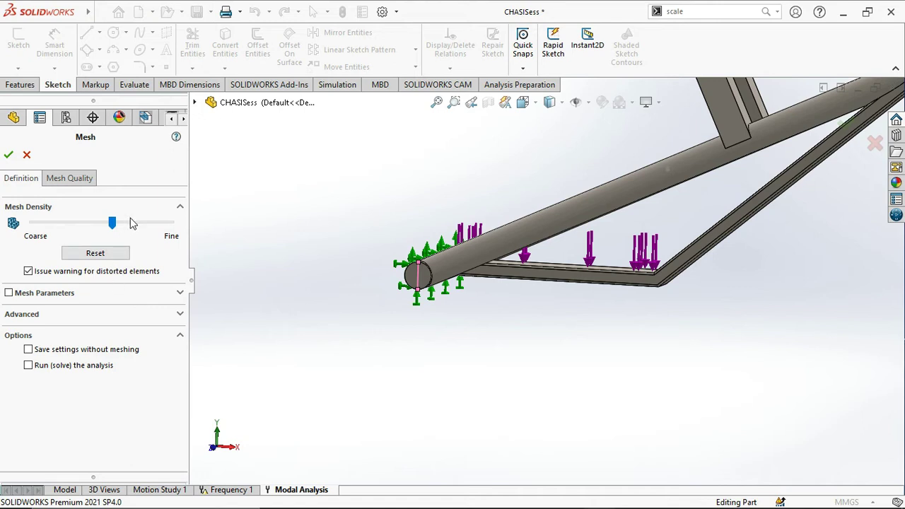
left_click(130, 223)
scroll(612, 308, "up", 3)
middle_click_drag(688, 246, 676, 309)
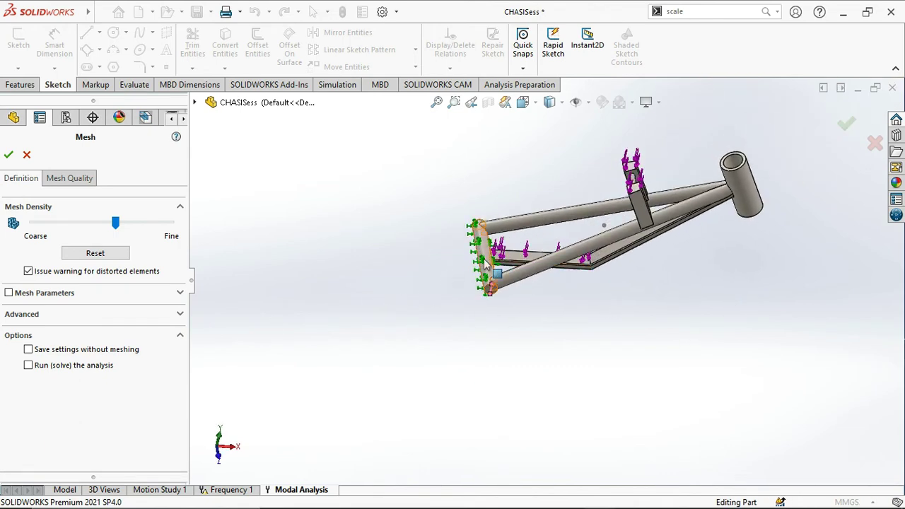
scroll(498, 263, "down", 2)
scroll(640, 233, "up", 2)
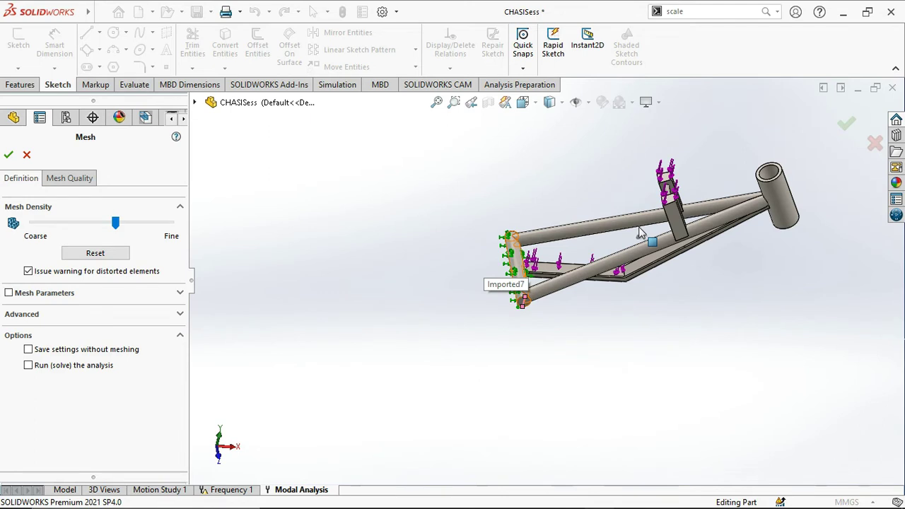
middle_click_drag(797, 181, 760, 201)
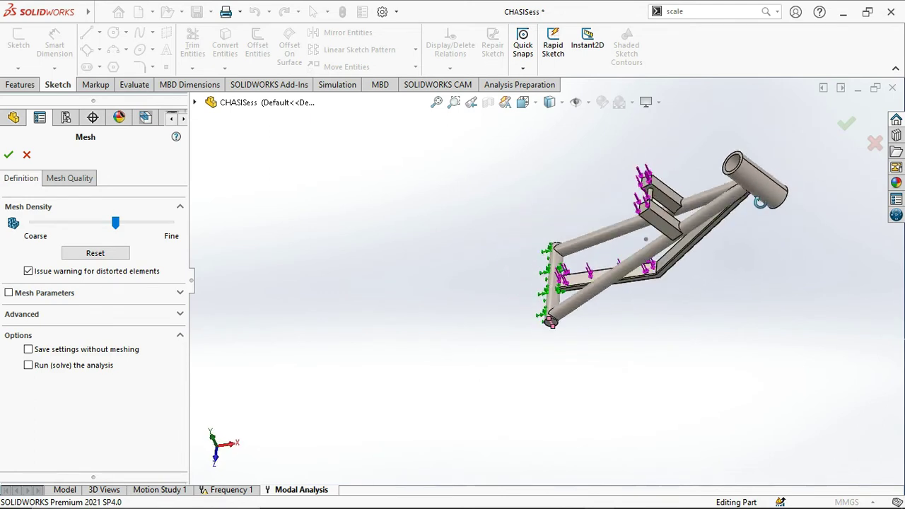
left_click(71, 178)
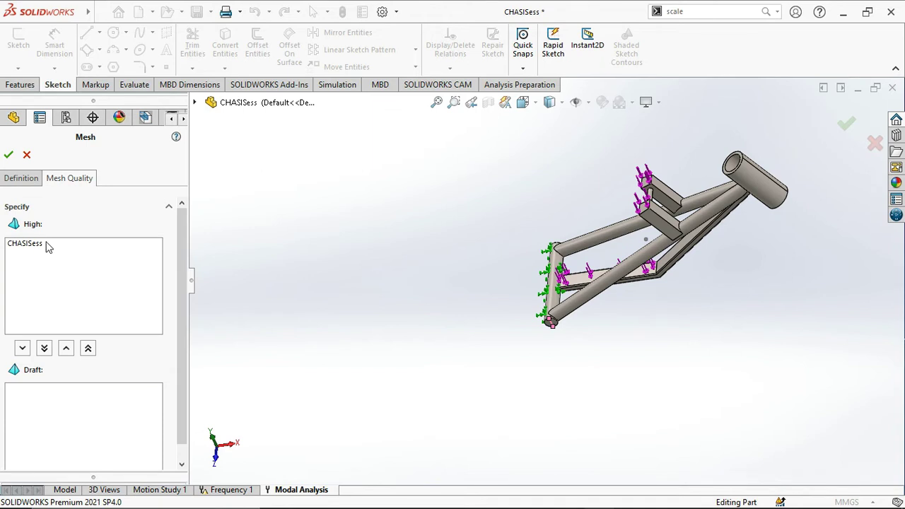
left_click(7, 155)
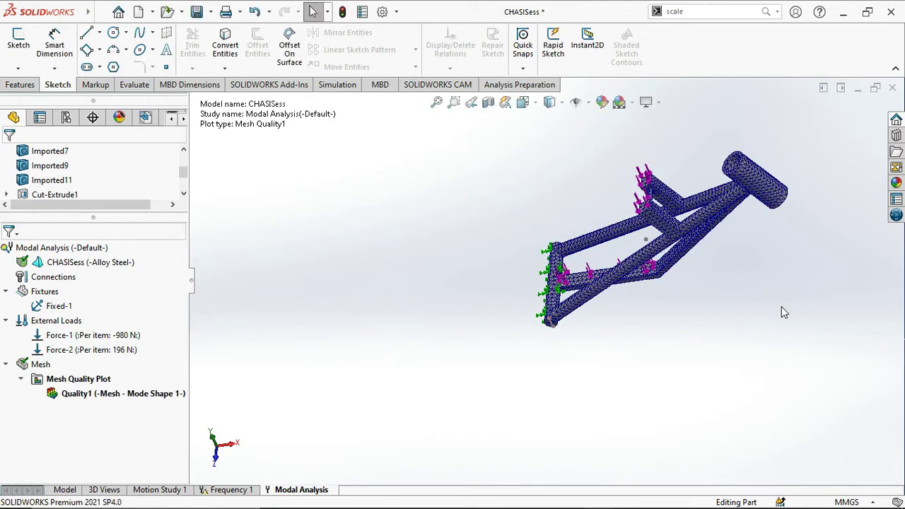
scroll(658, 261, "up", 5)
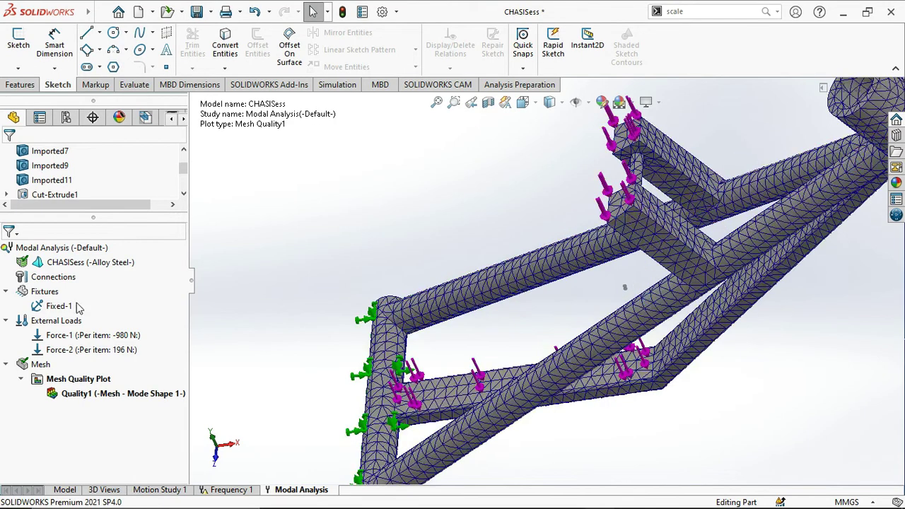
left_click(127, 394)
right_click(128, 393)
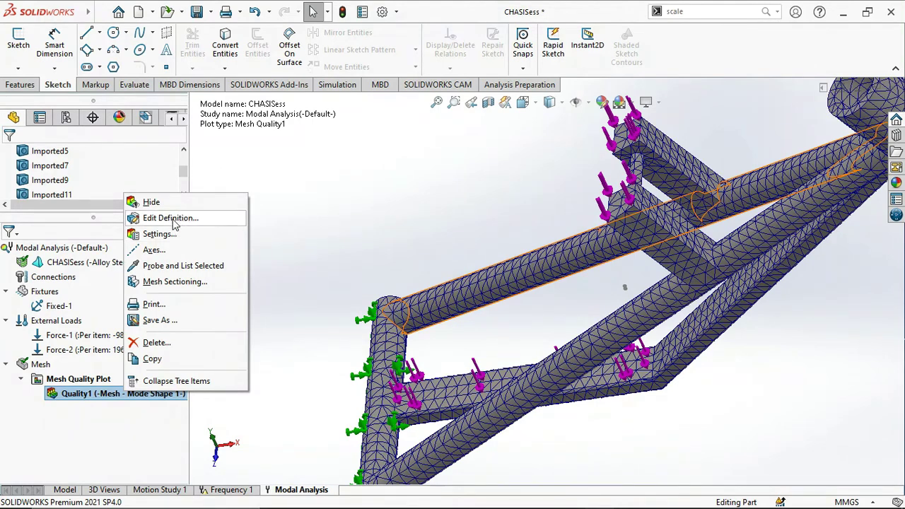
left_click(195, 305)
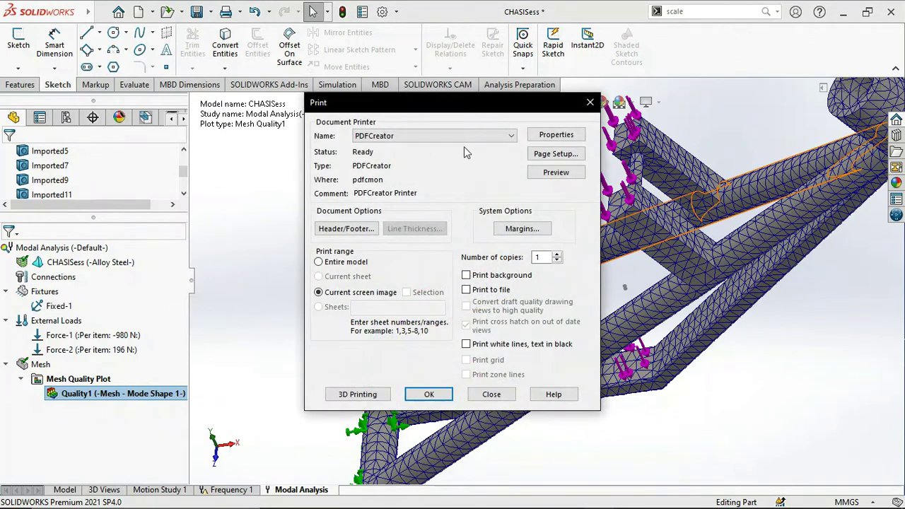
left_click(589, 101)
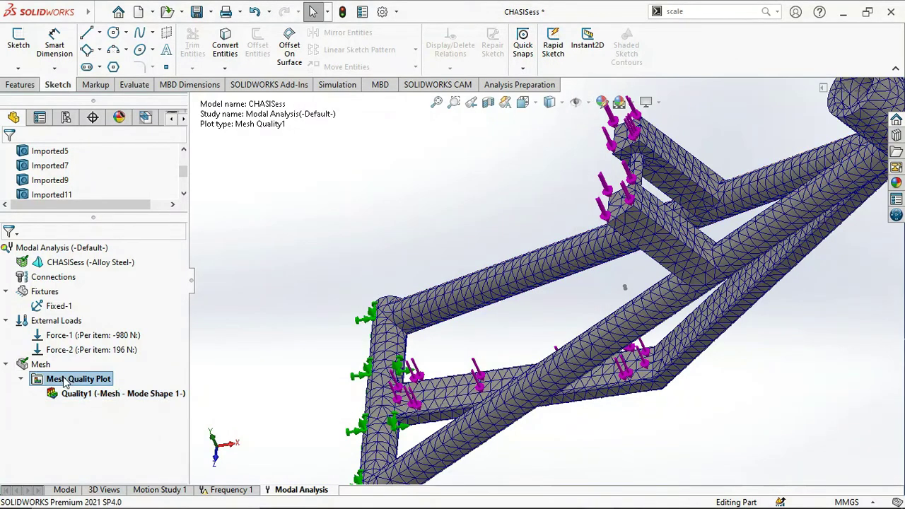
Run the Modal Analysis study and examine the first mode shape's amplitude plot
scroll(741, 289, "up", 5)
scroll(684, 279, "down", 1)
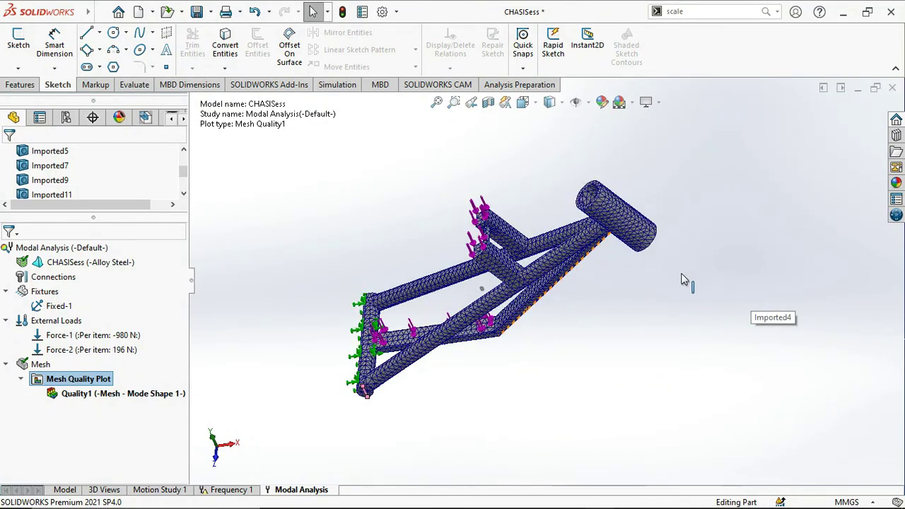
scroll(394, 274, "down", 2)
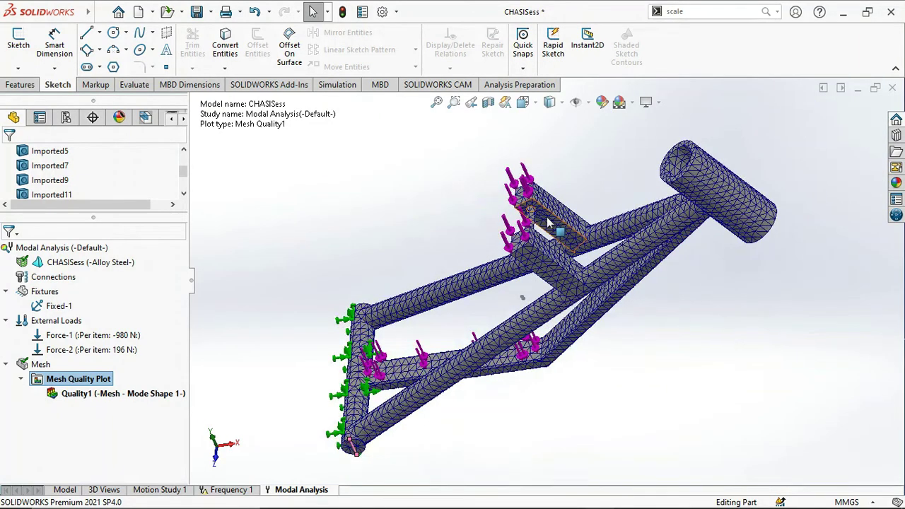
scroll(551, 225, "down", 1)
scroll(545, 227, "up", 2)
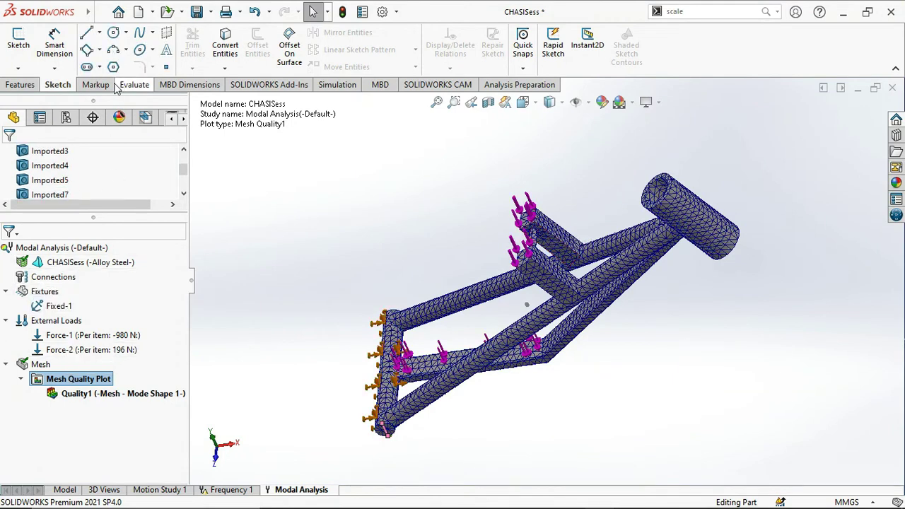
left_click(333, 84)
left_click(301, 45)
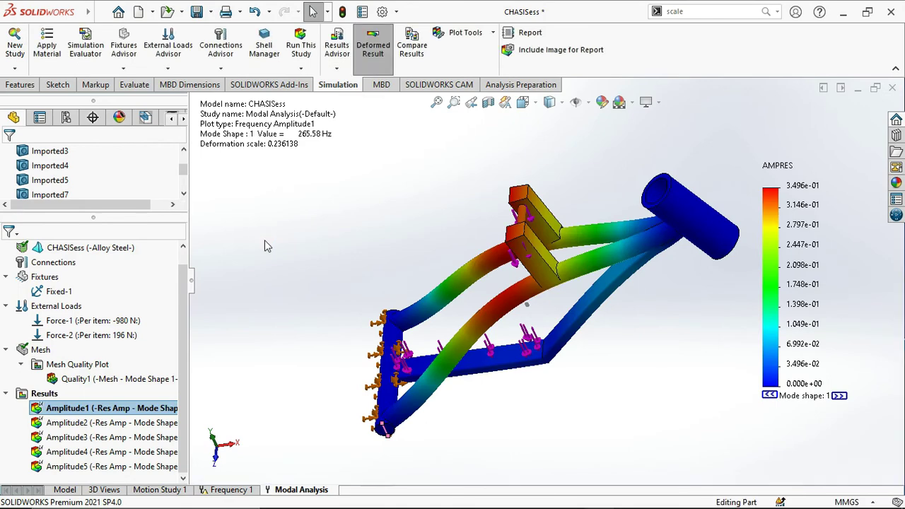
scroll(447, 264, "down", 3)
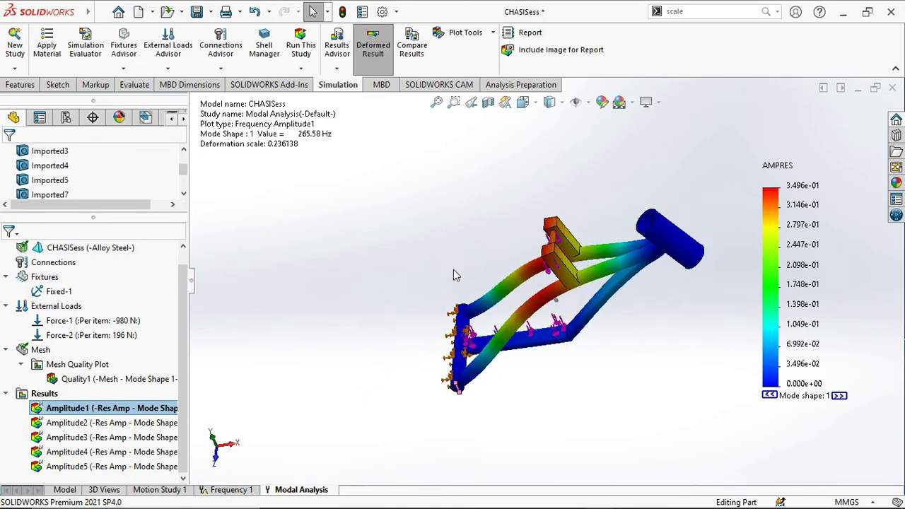
scroll(565, 297, "down", 2)
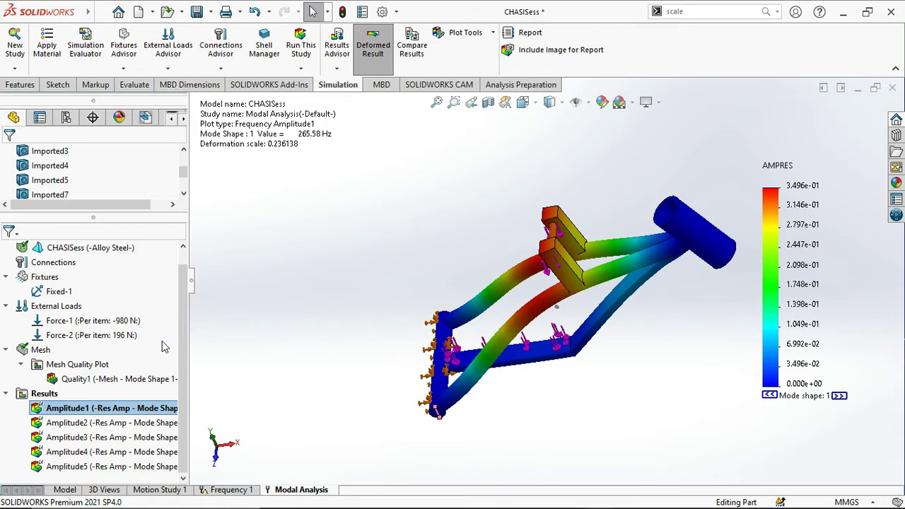
left_click(108, 413)
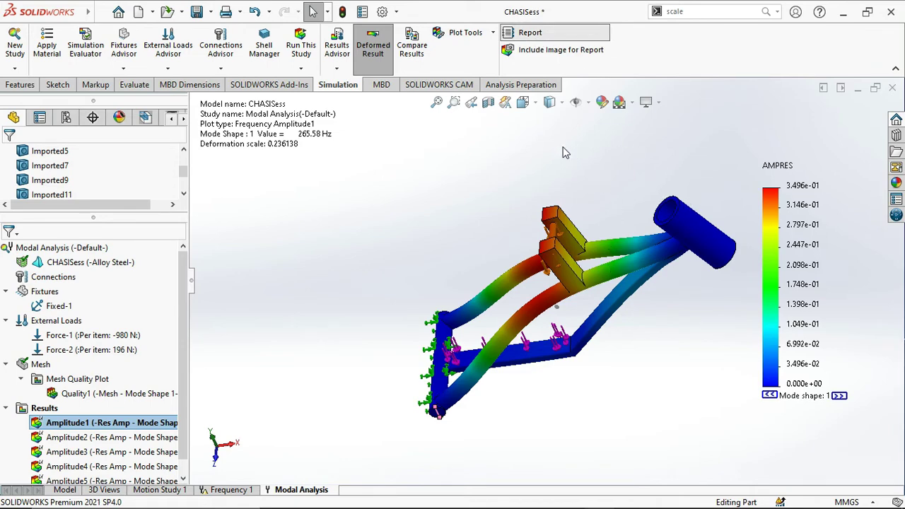
Start a study report without the Description, Assumptions, Connector Definitions, Contact Information and Conclusion sections
left_click(519, 33)
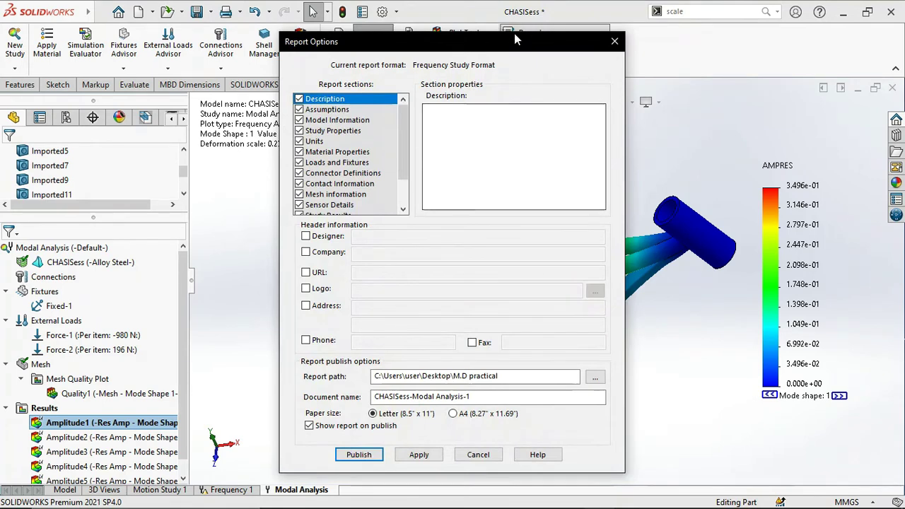
left_click(299, 99)
left_click(304, 111)
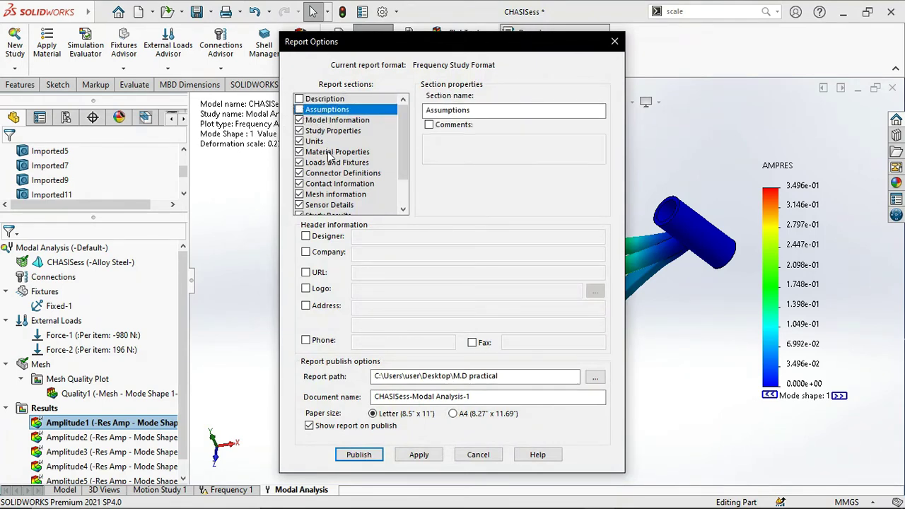
left_click(299, 174)
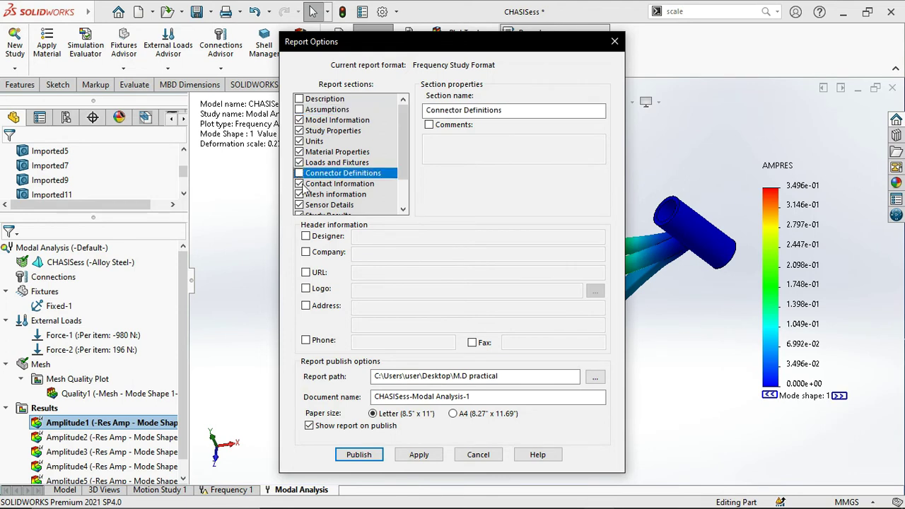
left_click(299, 184)
scroll(346, 185, "down", 2)
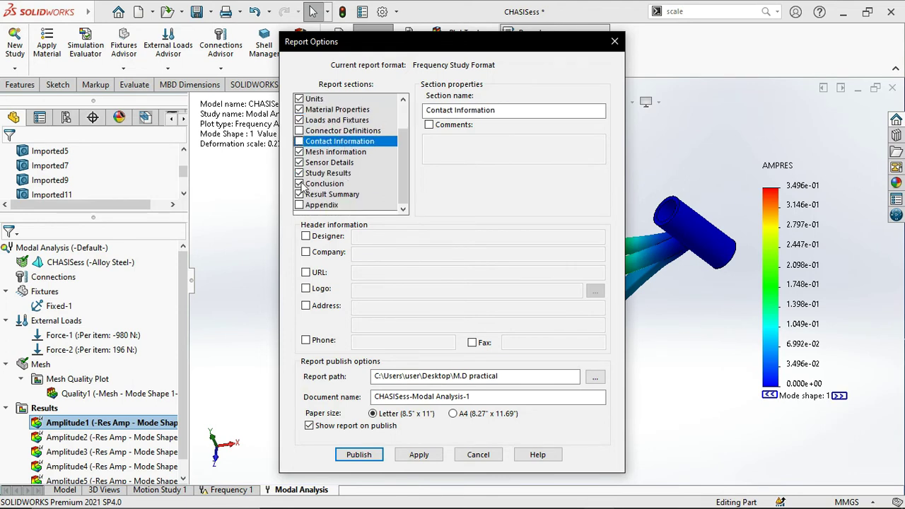
left_click(299, 184)
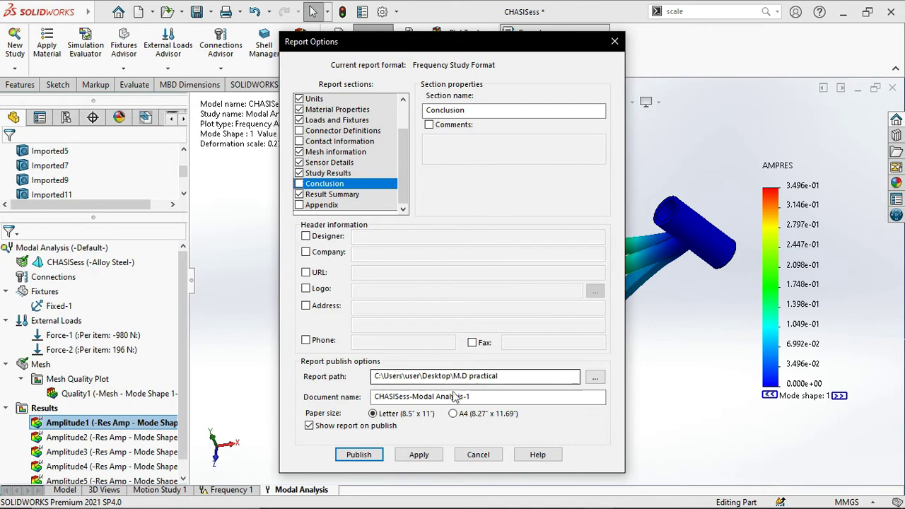
Set the report's paper size to A4, name the document CHASIS-Modal Analysis-1 and publish it
left_click(454, 413)
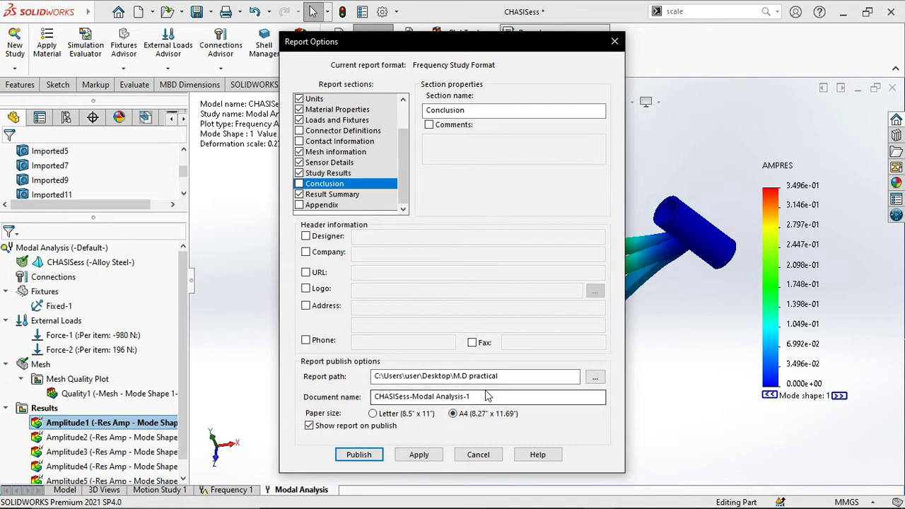
left_click(409, 398)
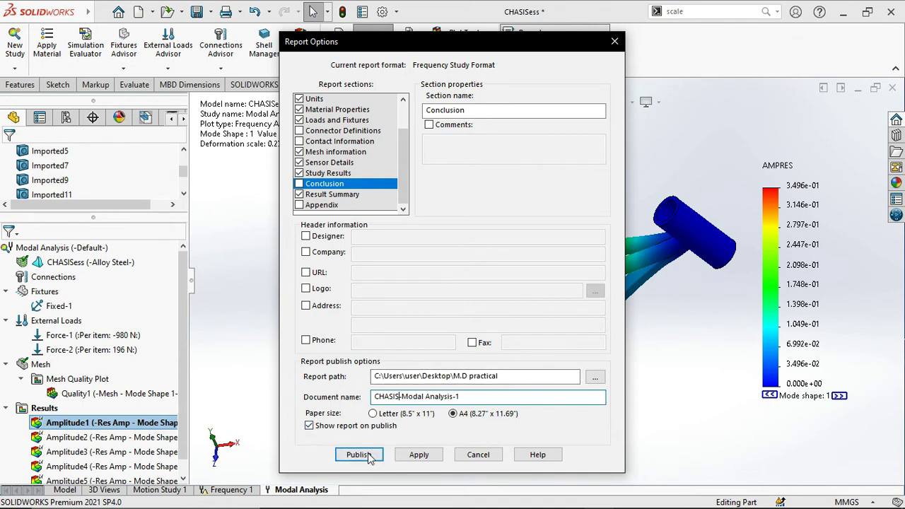
left_click(358, 454)
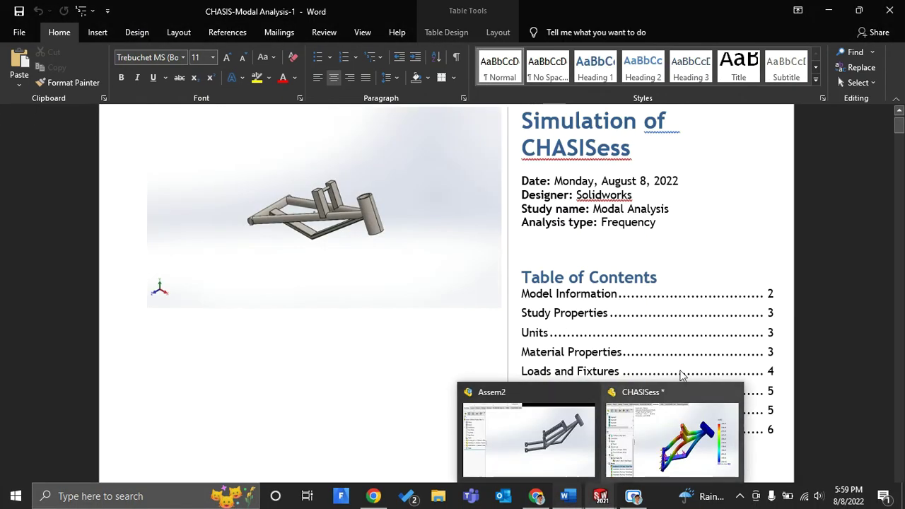
Review the report's cover page, table of contents and the chassis's volumetric properties under Model Information
left_click(750, 178)
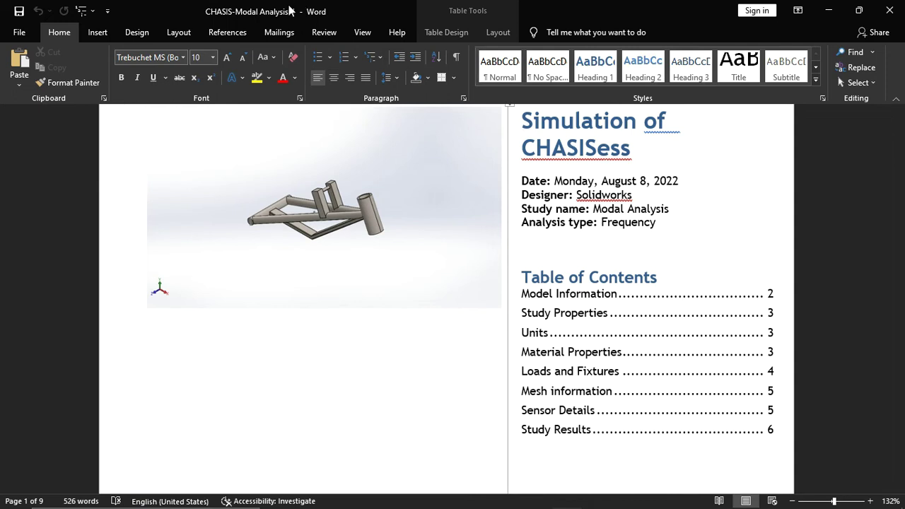
scroll(367, 242, "up", 1)
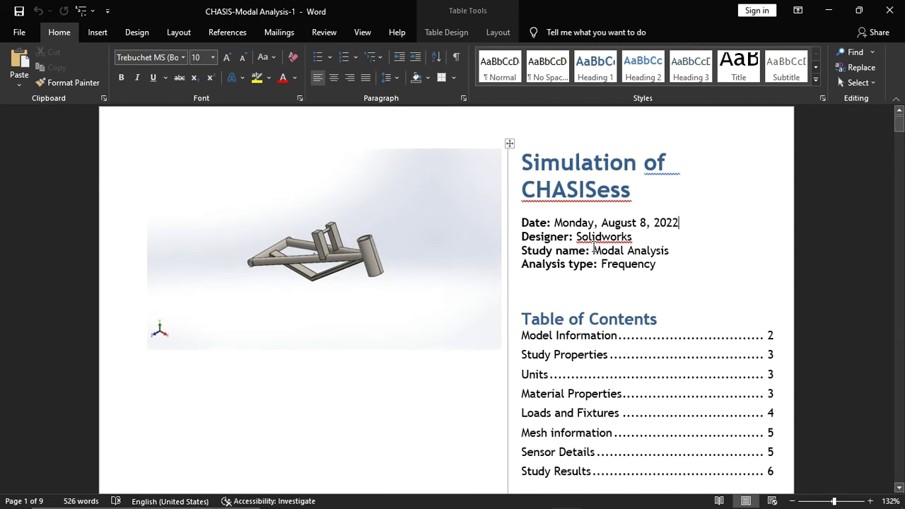
scroll(657, 241, "down", 1)
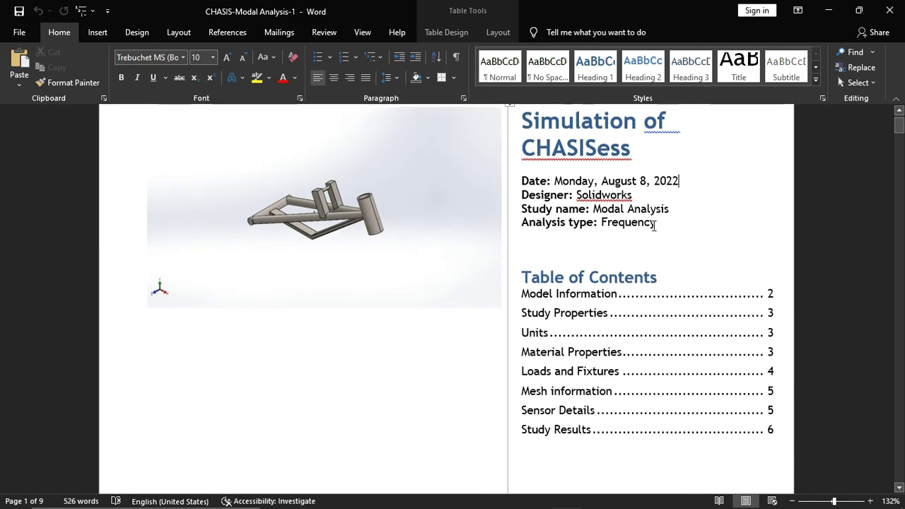
scroll(654, 225, "down", 2)
scroll(573, 231, "down", 11)
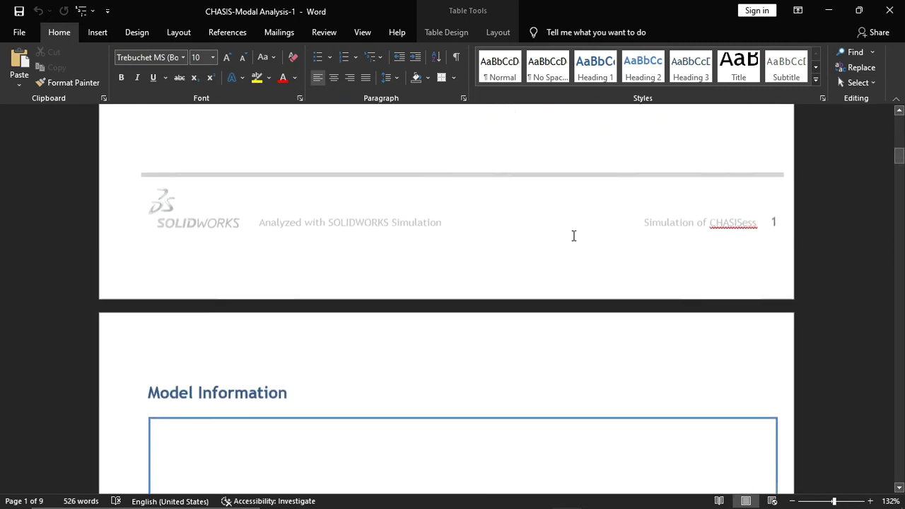
scroll(572, 240, "down", 8)
scroll(497, 252, "down", 1)
scroll(496, 252, "down", 1)
scroll(524, 240, "down", 4)
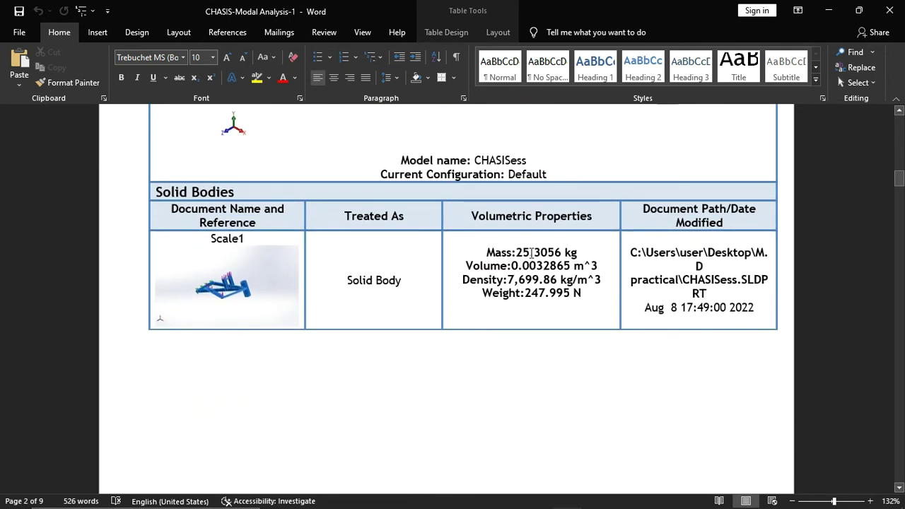
scroll(538, 258, "down", 1)
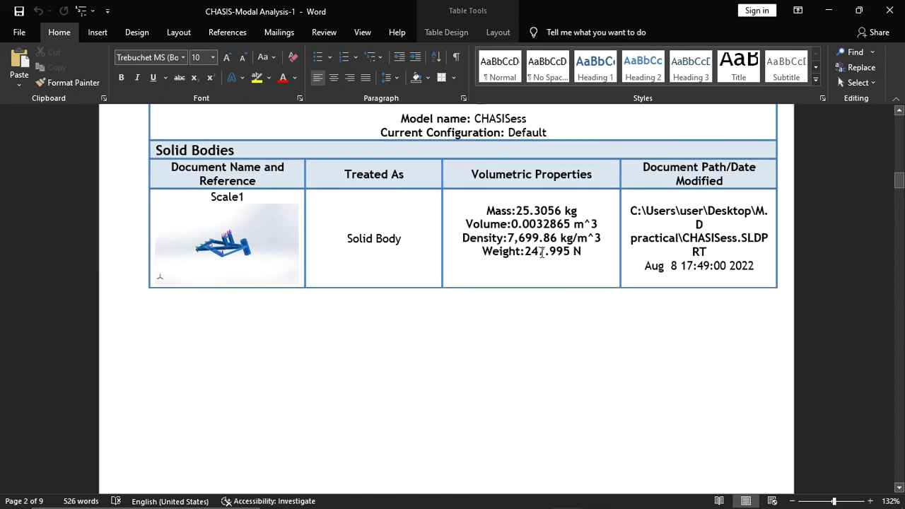
Read the report's Study Properties, Units and Material Properties tables
scroll(581, 249, "down", 10)
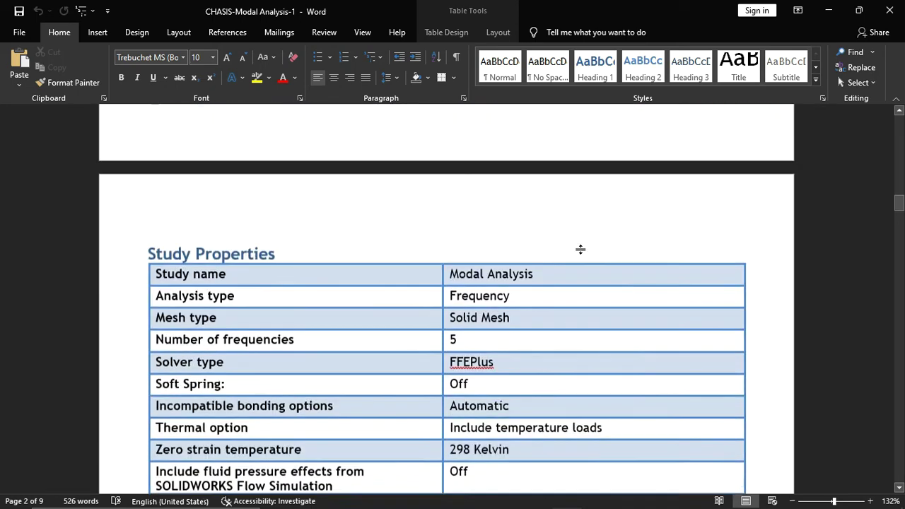
scroll(571, 250, "up", 3)
scroll(571, 250, "down", 1)
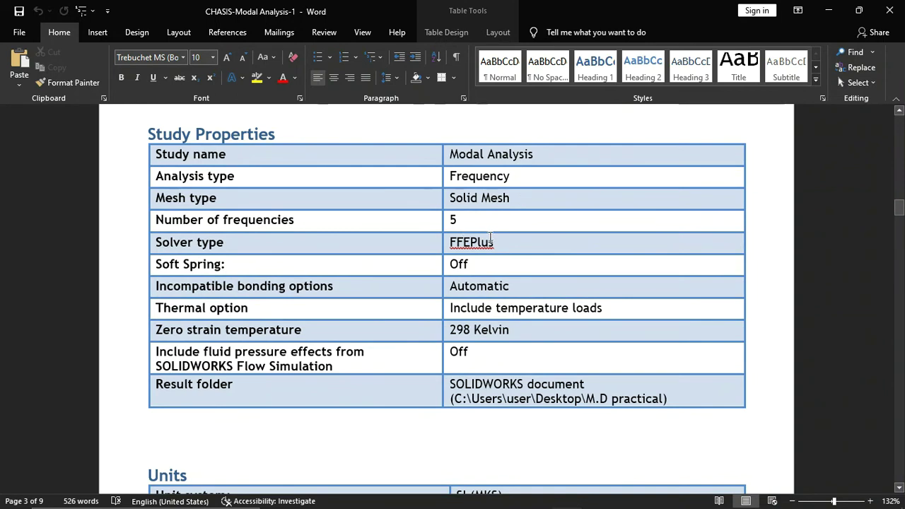
scroll(484, 256, "down", 4)
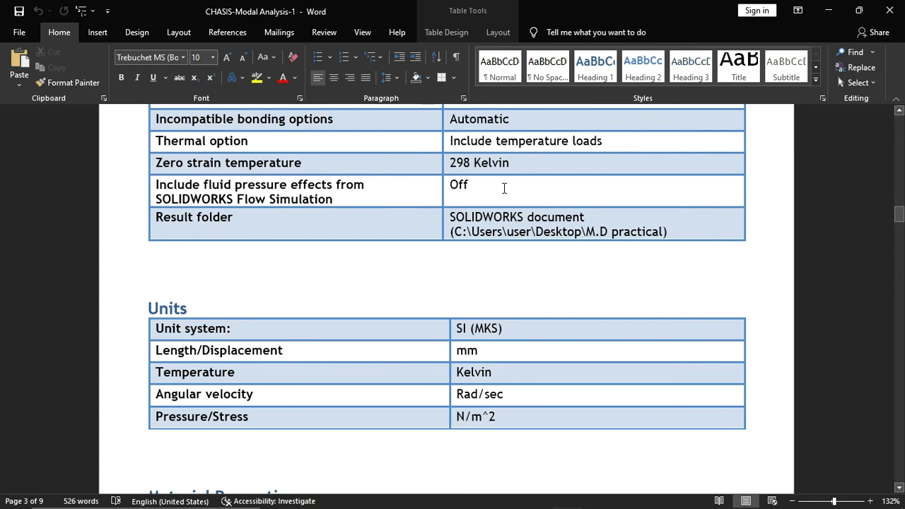
scroll(548, 233, "down", 8)
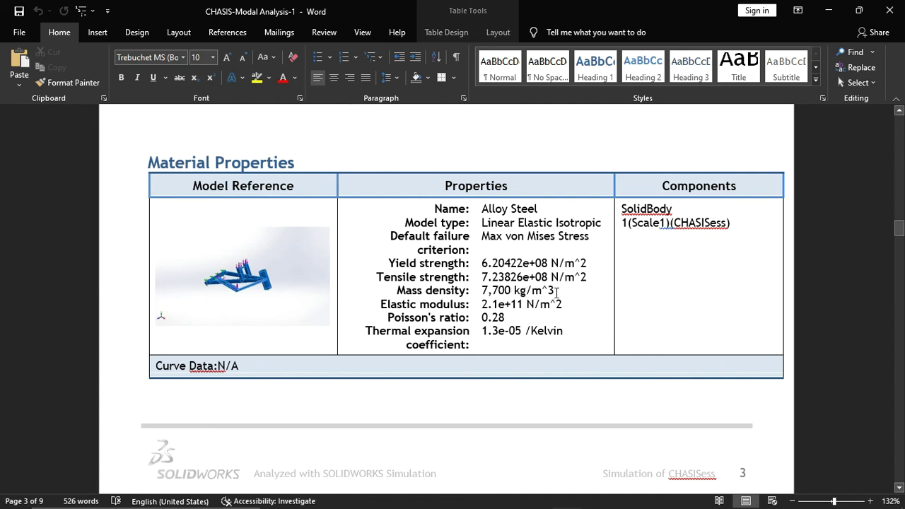
scroll(670, 293, "down", 2)
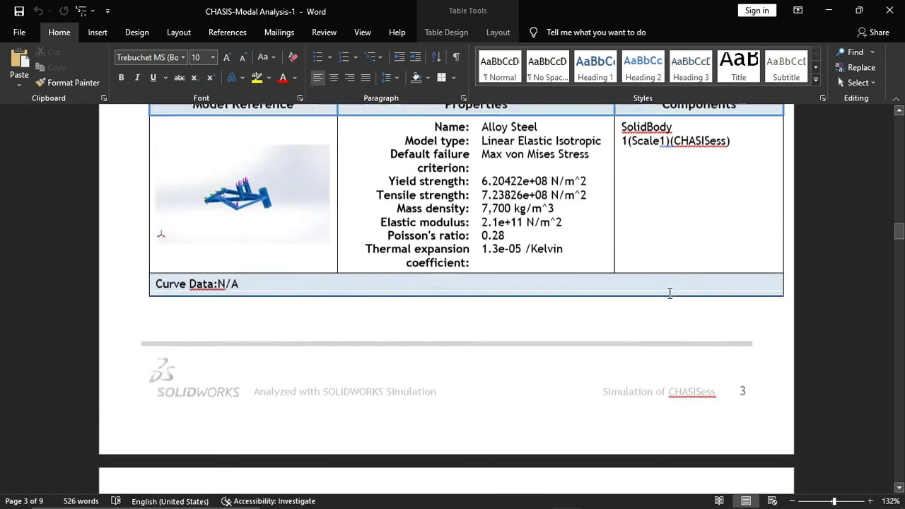
scroll(668, 291, "up", 1)
Examine the fixture and the two force loads in the report's Loads and Fixtures section
scroll(457, 256, "down", 10)
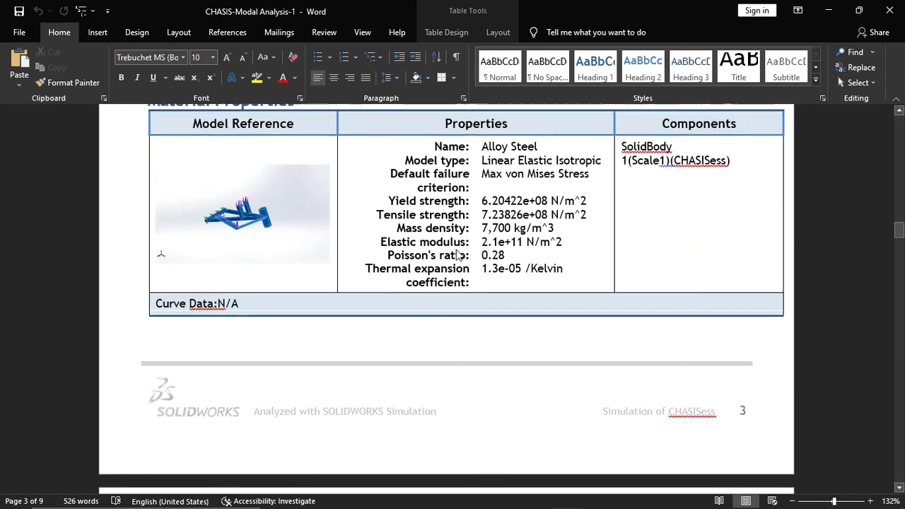
scroll(456, 260, "down", 3)
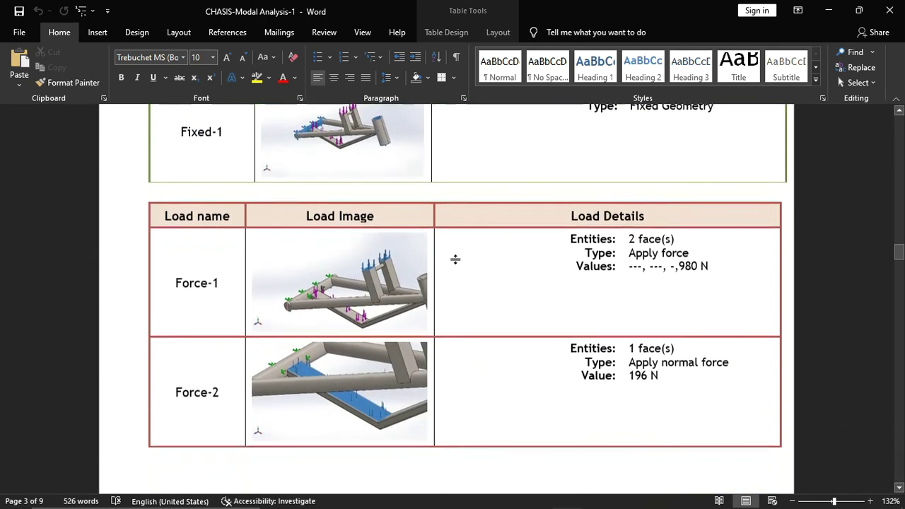
scroll(559, 248, "up", 2)
scroll(574, 250, "down", 2)
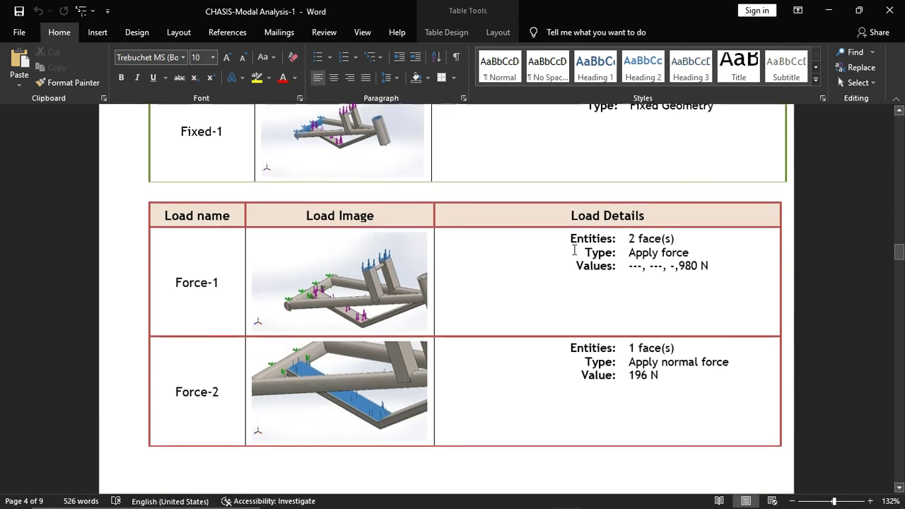
scroll(574, 250, "up", 2)
scroll(371, 237, "down", 3)
Look through the report's mesh, sensor and study results sections, including the amplitude plots, Mode List and Mass Participation tables
scroll(371, 239, "down", 20)
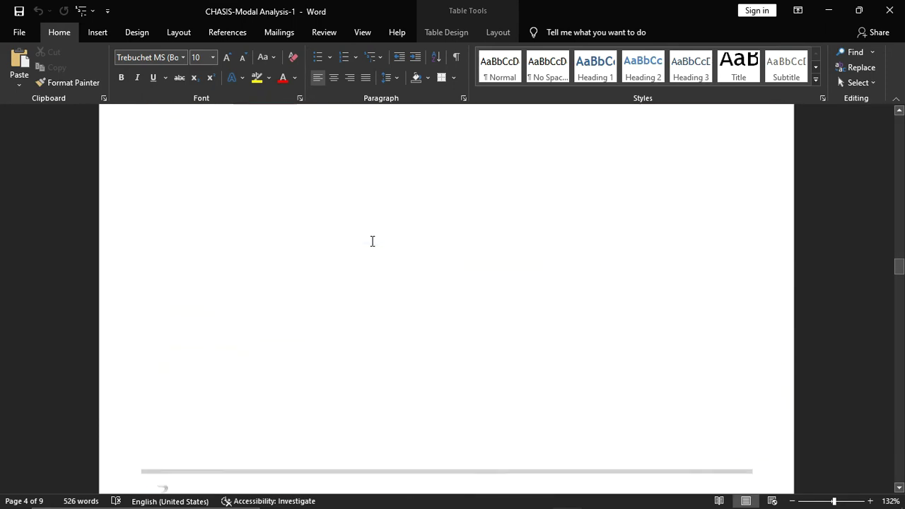
scroll(373, 241, "down", 15)
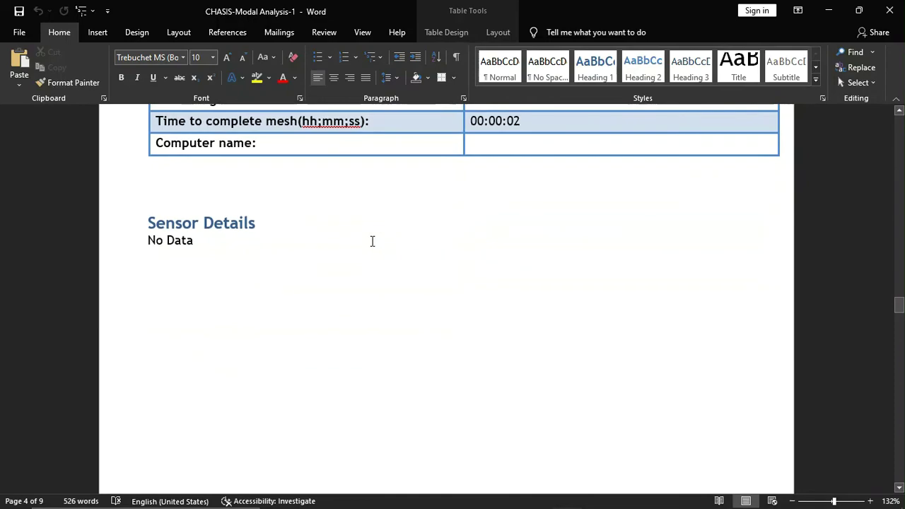
scroll(371, 242, "down", 20)
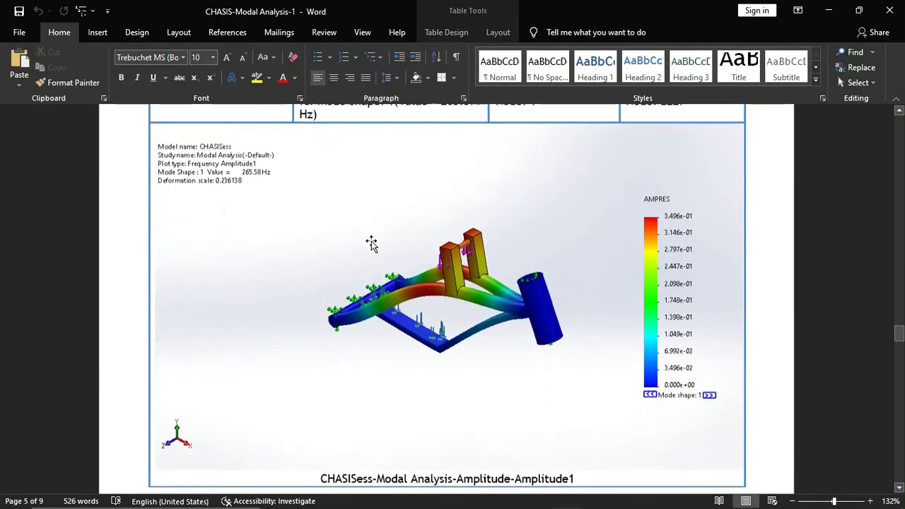
scroll(371, 239, "down", 20)
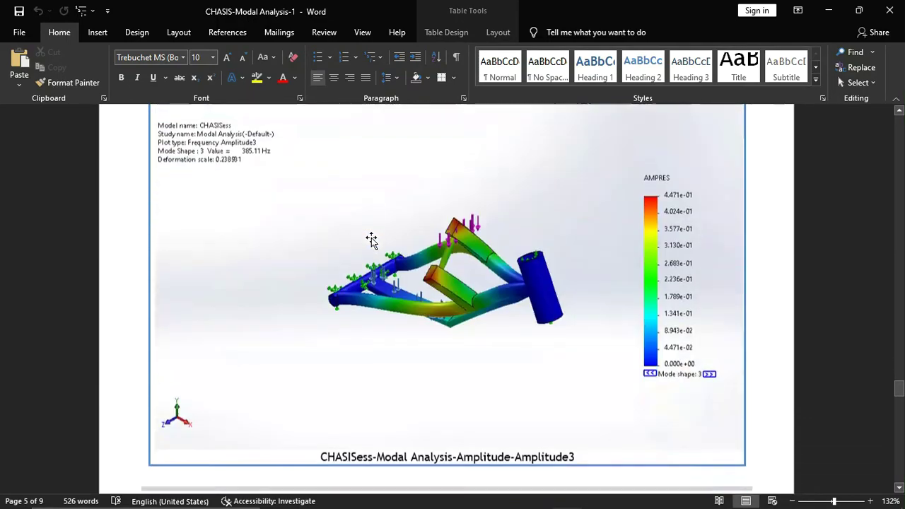
scroll(372, 241, "down", 15)
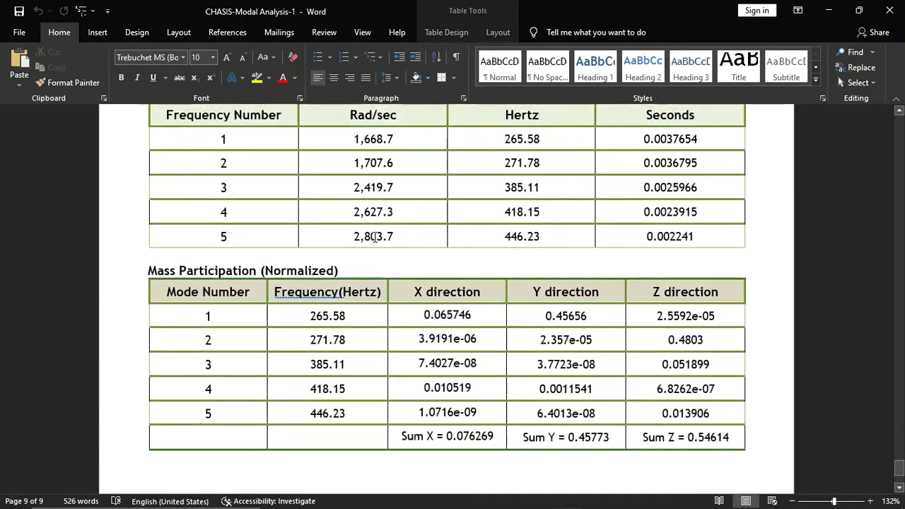
scroll(374, 237, "up", 7)
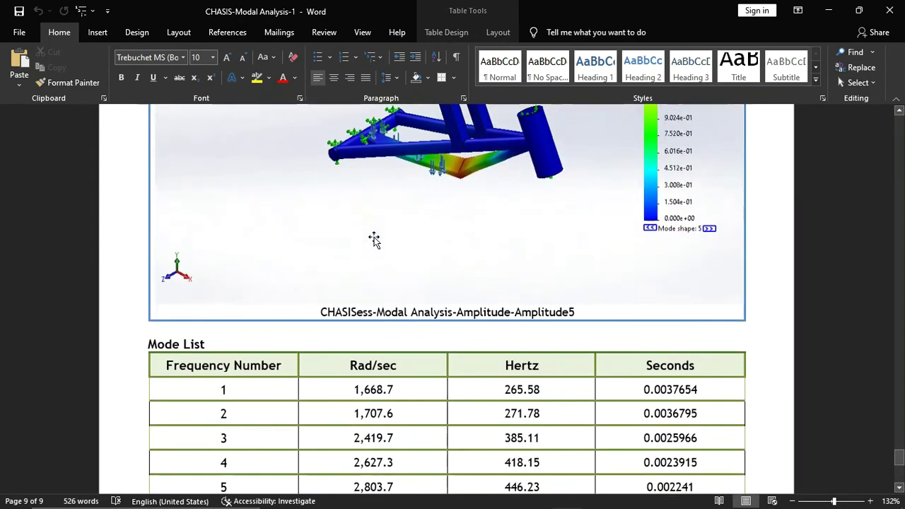
scroll(374, 239, "down", 3)
scroll(374, 238, "up", 6)
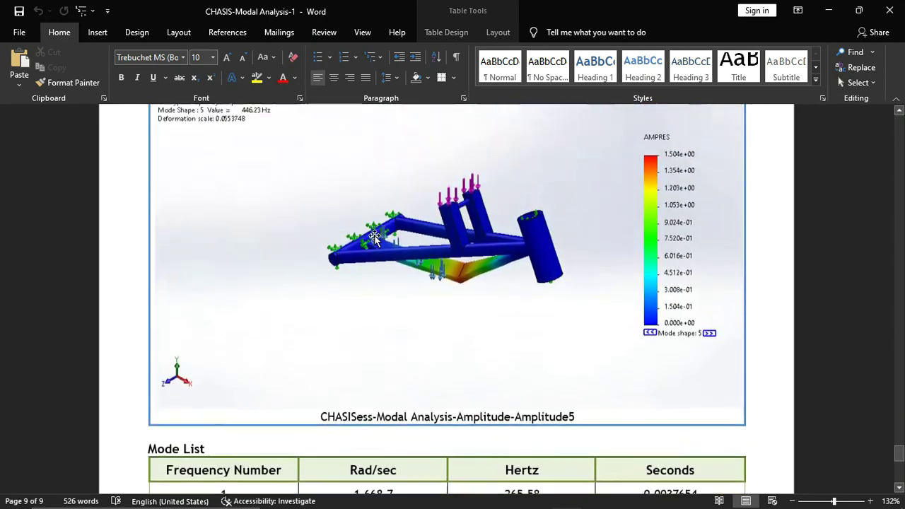
scroll(375, 239, "up", 4)
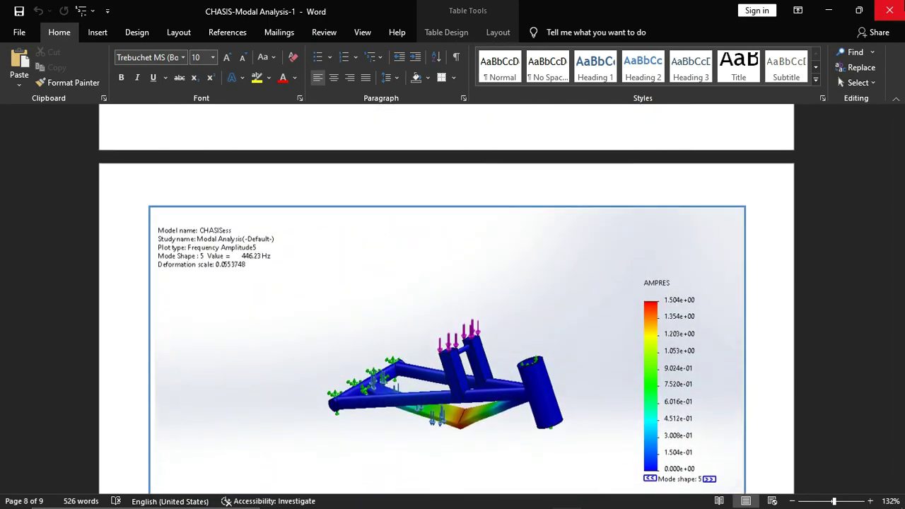
mouse_move(641, 501)
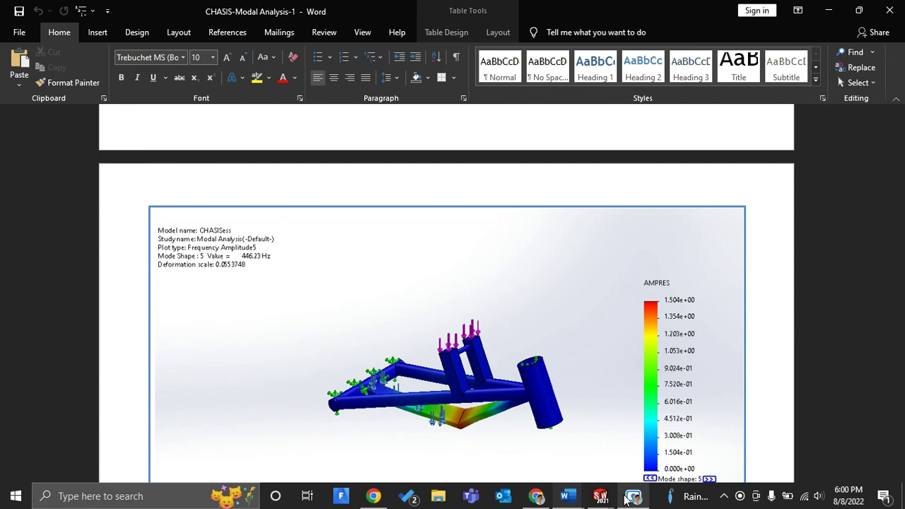
left_click(633, 498)
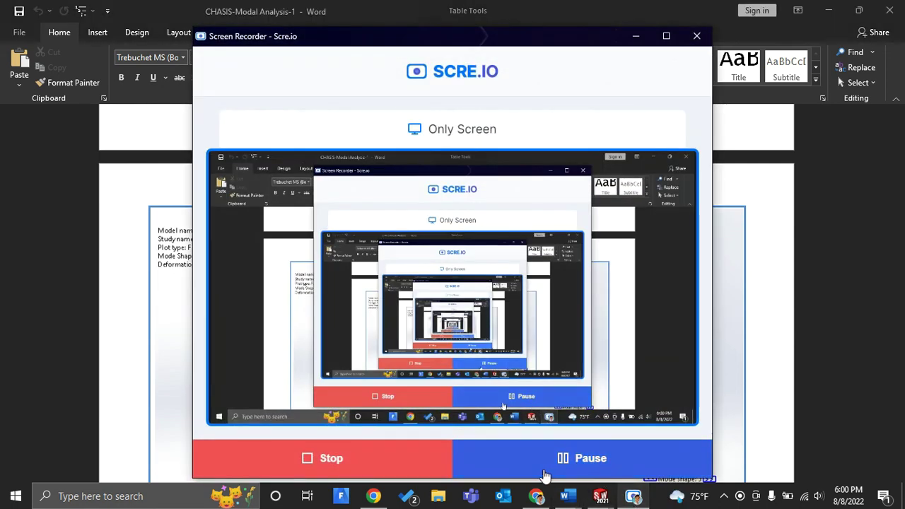